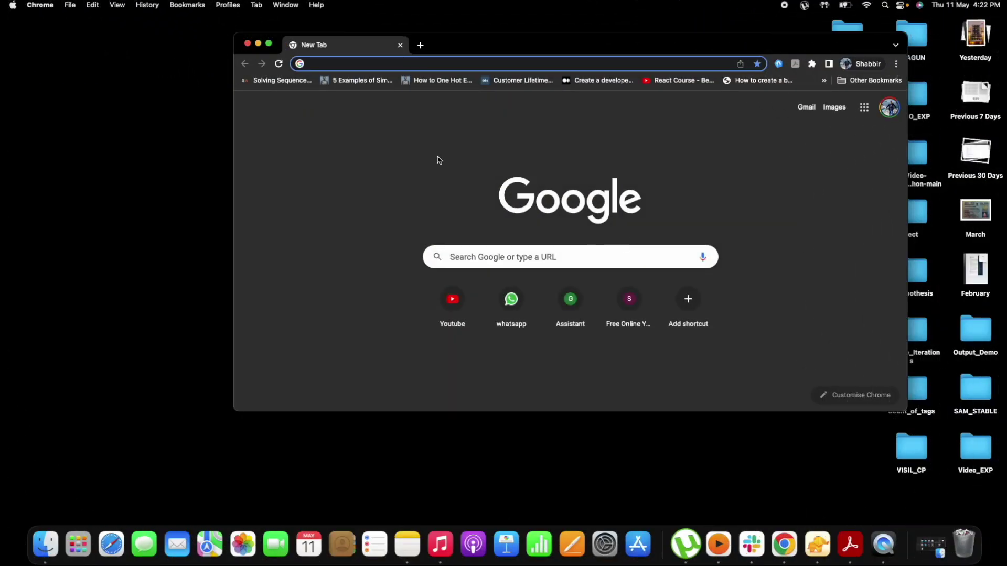
Step: Make Chrome full screen, search Google for 'bard ai', and open the Meet Bard result
{"action": "left_click", "coordinate": [269, 43]}
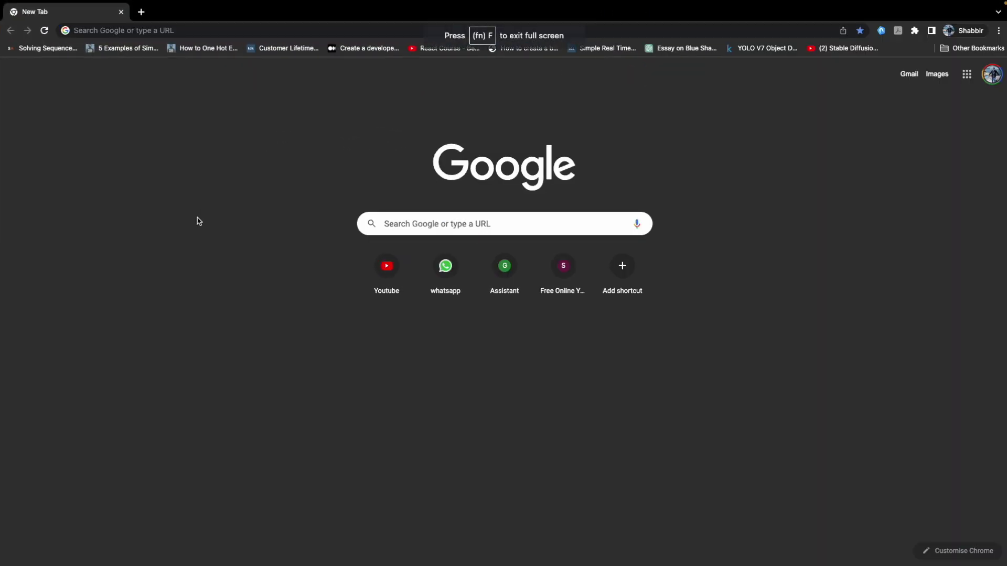
{"action": "left_click", "coordinate": [403, 218]}
{"action": "type", "text": "ba"}
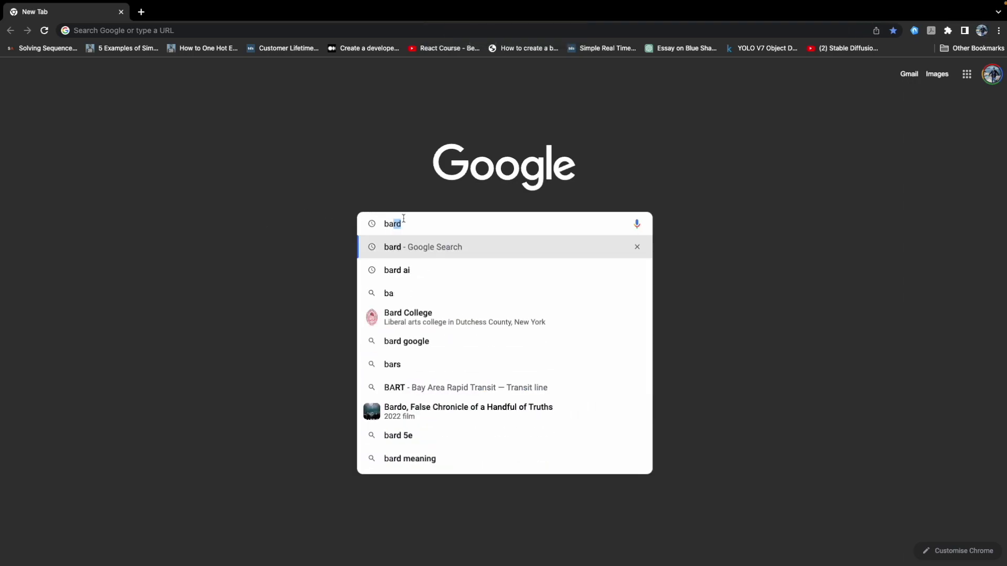
{"action": "type", "text": "rd"}
{"action": "left_click", "coordinate": [397, 270]}
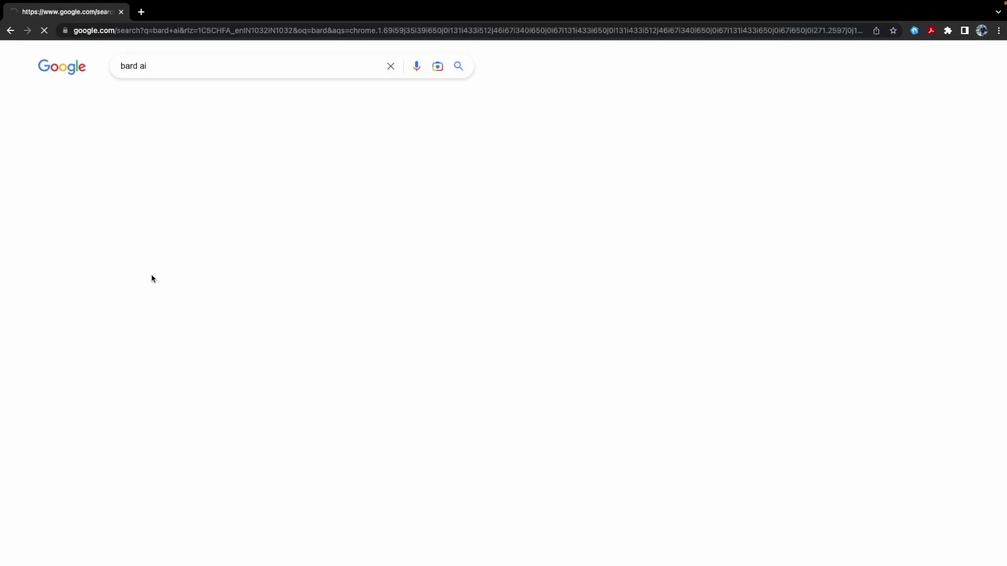
{"action": "left_click", "coordinate": [153, 173]}
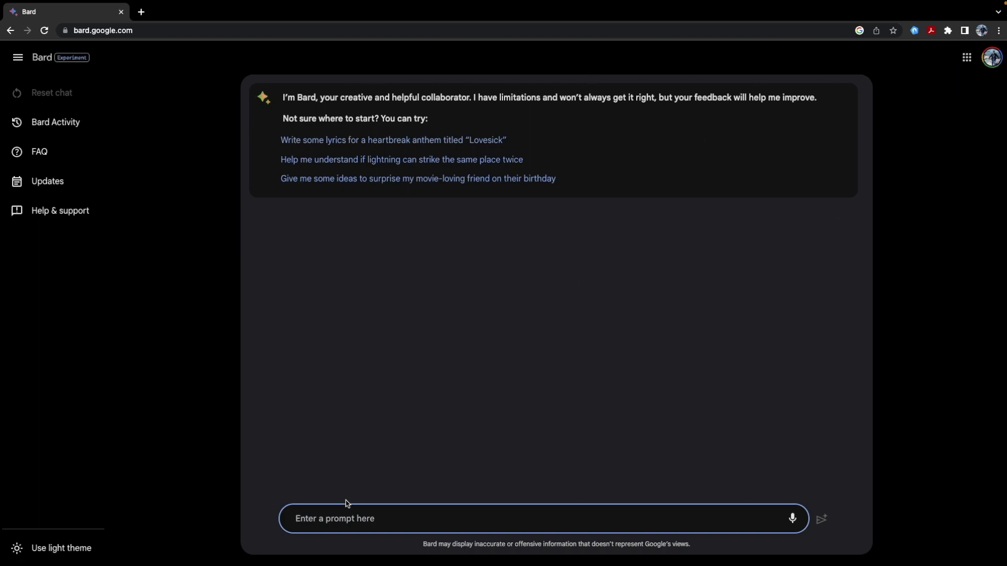
{"action": "type", "text": "h"}
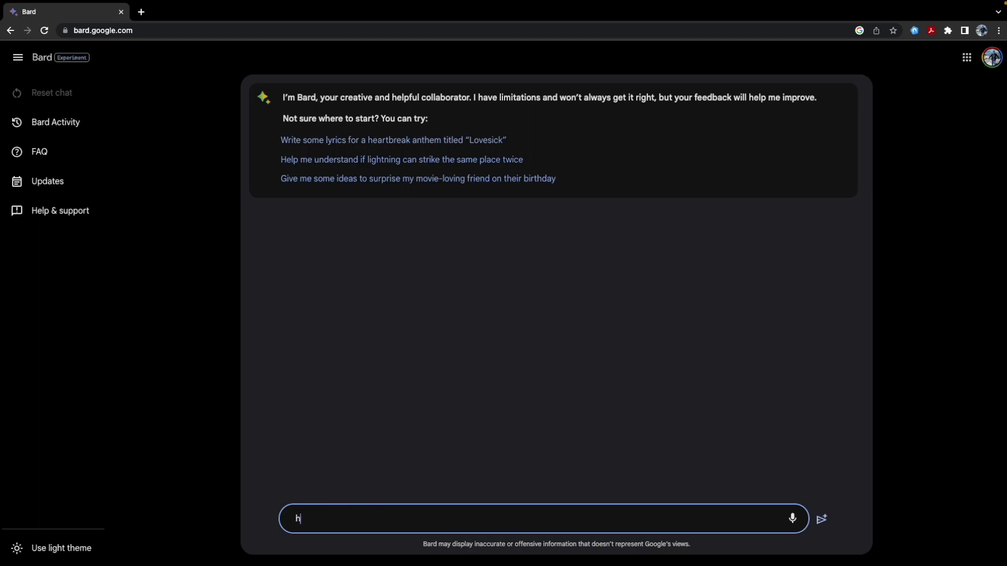
{"action": "type", "text": "ey"}
Step: Send 'hey', then ask 'can you teach me c++ in simple language' and review the basics
{"action": "key", "text": "Return"}
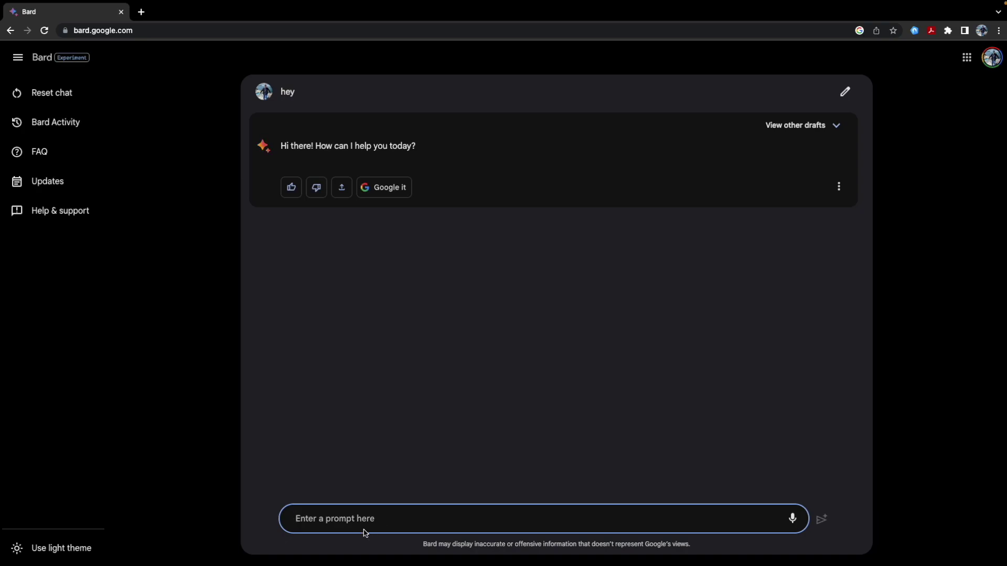
{"action": "type", "text": "ye"}
{"action": "key", "text": "BackSpace"}
{"action": "type", "text": "can y"}
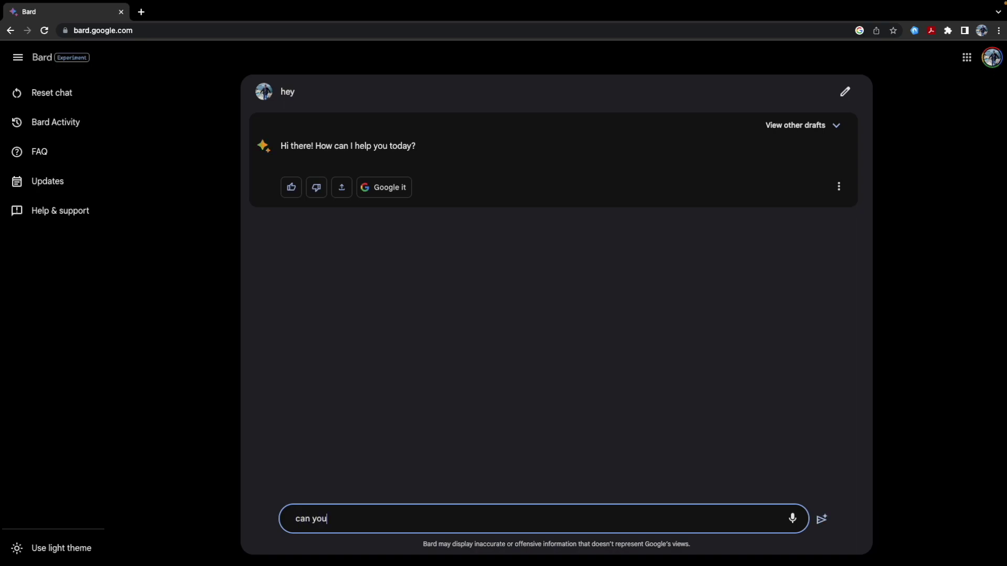
{"action": "type", "text": " teac"}
{"action": "type", "text": "h m"}
{"action": "type", "text": "n tod"}
{"action": "key", "text": "BackSpace"}
{"action": "key", "text": "BackSpace"}
{"action": "key", "text": "BackSpace"}
{"action": "key", "text": "BackSpace"}
{"action": "type", "text": "simple lan"}
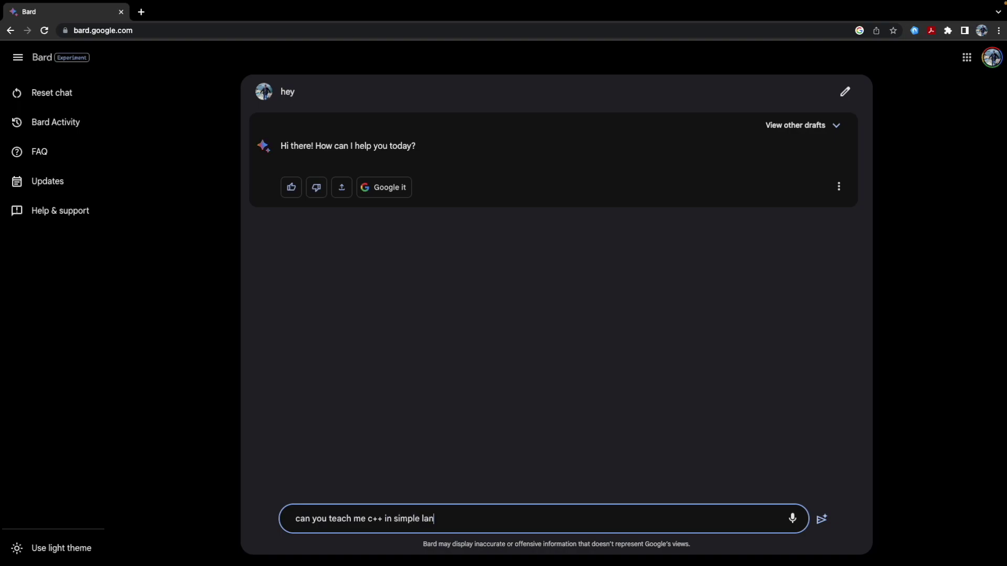
{"action": "type", "text": "glu"}
{"action": "type", "text": "age"}
{"action": "key", "text": "BackSpace"}
{"action": "key", "text": "BackSpace"}
{"action": "type", "text": "ge"}
{"action": "key", "text": "BackSpace"}
{"action": "key", "text": "BackSpace"}
{"action": "type", "text": "ge"}
{"action": "key", "text": "Return"}
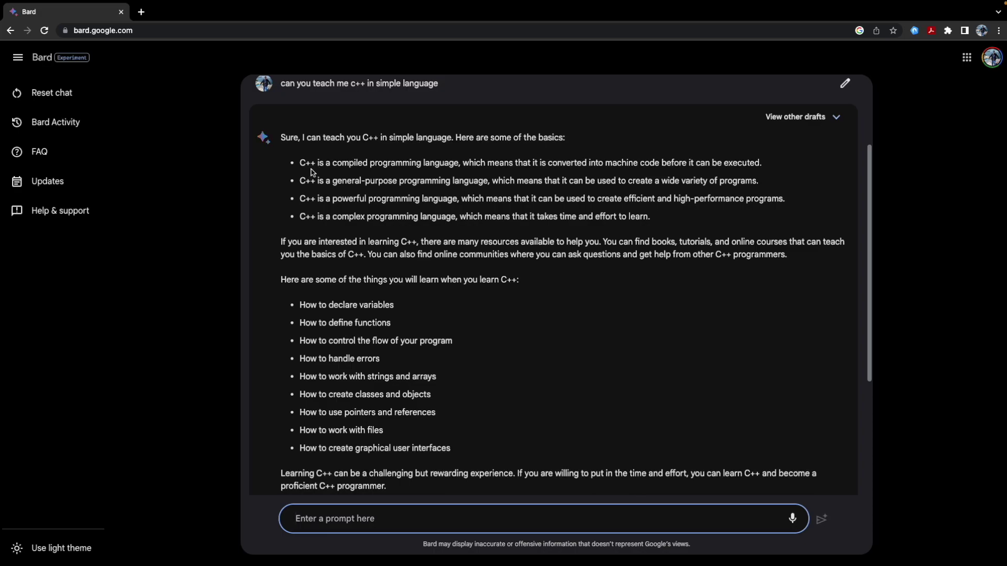
{"action": "mouse_move", "coordinate": [299, 162]}
{"action": "left_mouse_down"}
{"action": "mouse_move", "coordinate": [448, 183]}
{"action": "mouse_move", "coordinate": [552, 217]}
{"action": "mouse_move", "coordinate": [649, 217]}
{"action": "left_mouse_up"}
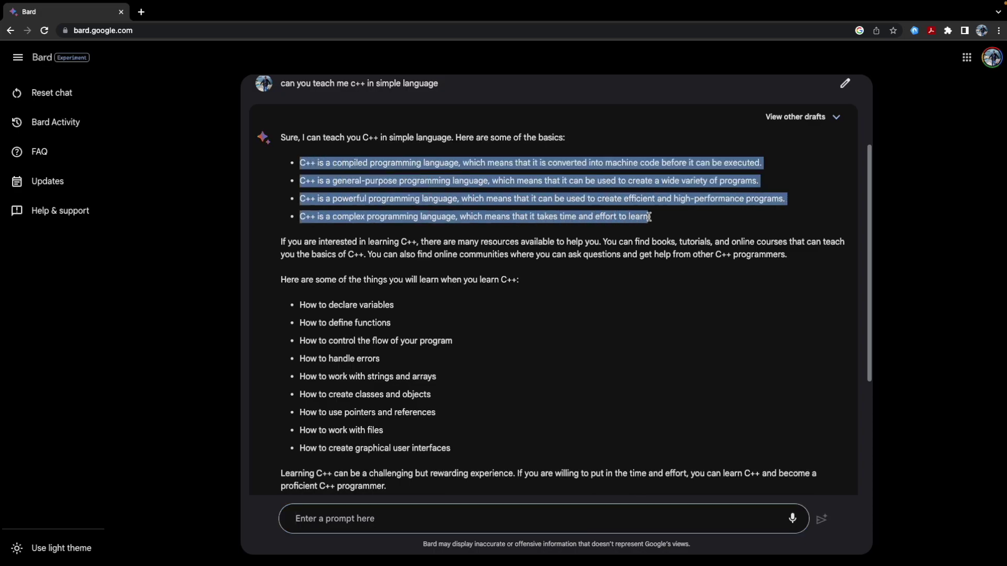
{"action": "scroll", "coordinate": [309, 287], "scroll_direction": "down", "scroll_amount": 2}
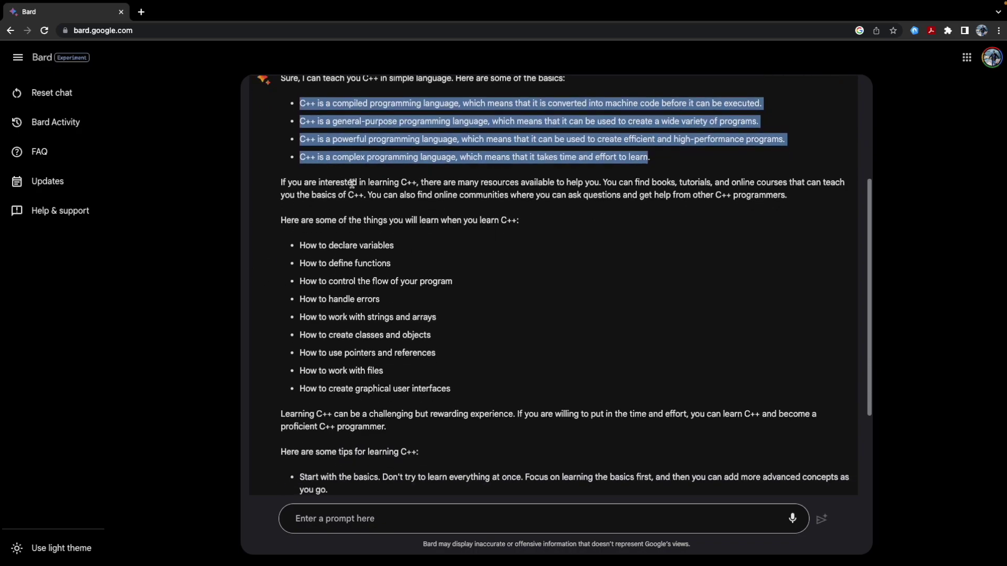
{"action": "scroll", "coordinate": [317, 252], "scroll_direction": "down", "scroll_amount": 1}
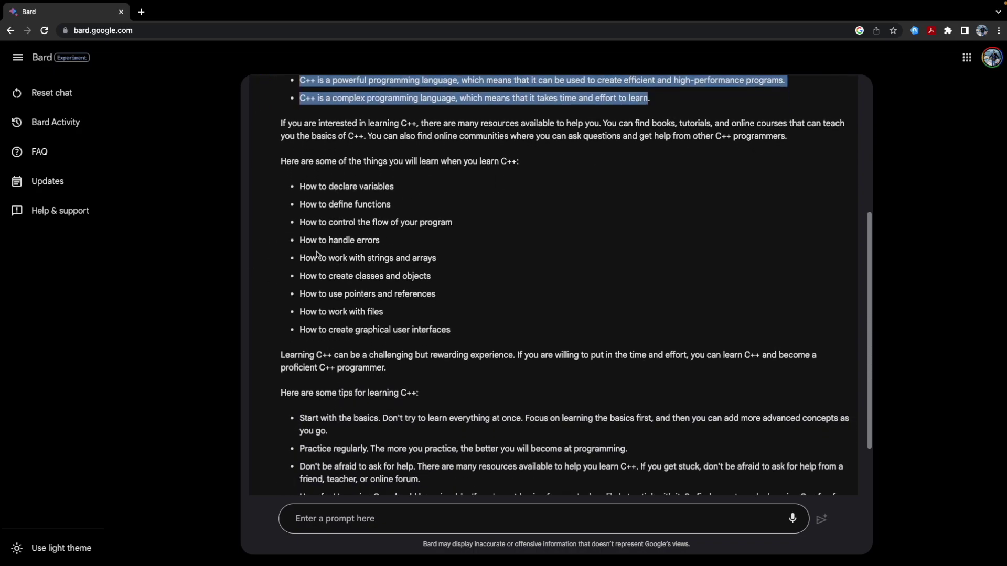
{"action": "scroll", "coordinate": [318, 251], "scroll_direction": "down", "scroll_amount": 1}
{"action": "scroll", "coordinate": [273, 234], "scroll_direction": "up", "scroll_amount": 3}
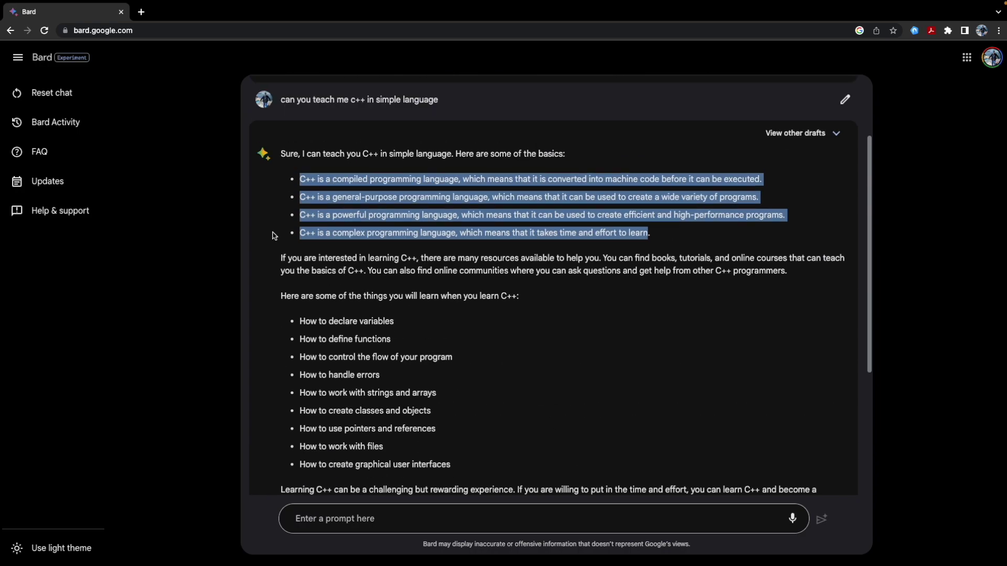
{"action": "scroll", "coordinate": [272, 234], "scroll_direction": "down", "scroll_amount": 3}
{"action": "left_click", "coordinate": [423, 518]}
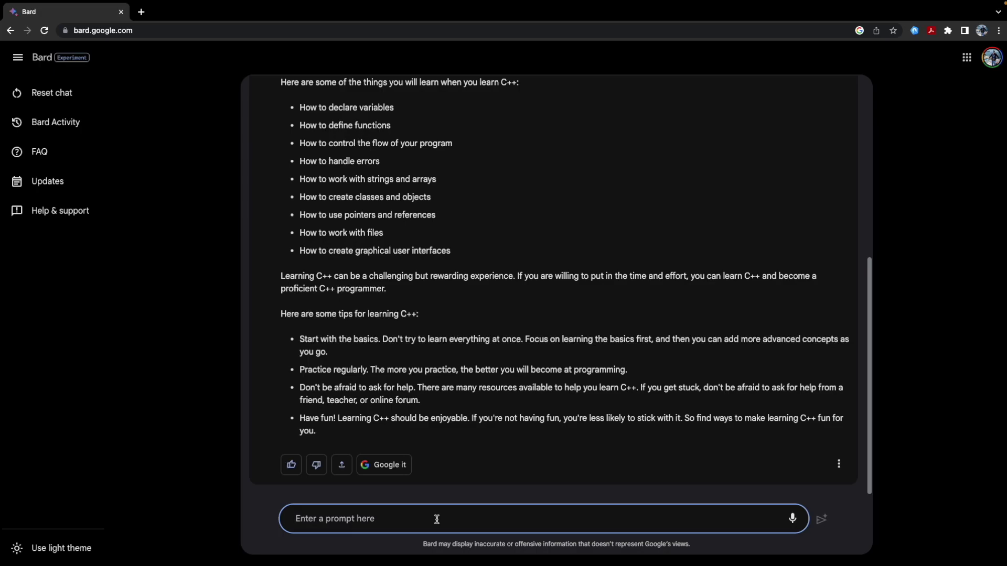
{"action": "type", "text": "Canyo"}
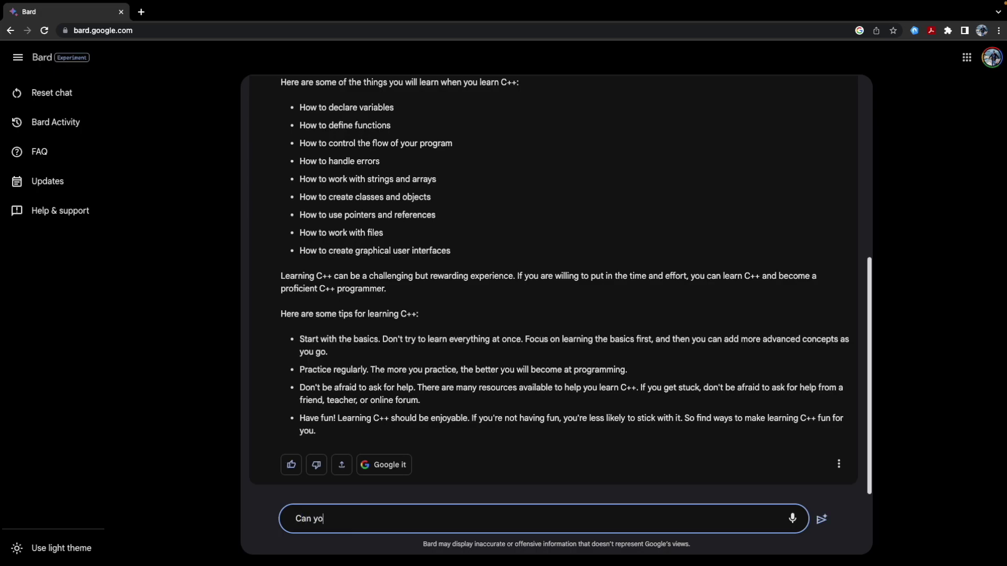
{"action": "type", "text": "code"}
{"action": "key", "text": "BackSpace"}
{"action": "key", "text": "BackSpace"}
{"action": "key", "text": "BackSpace"}
{"action": "type", "text": "d"}
{"action": "type", "text": "oe"}
{"action": "key", "text": "BackSpace"}
{"action": "key", "text": "BackSpace"}
{"action": "key", "text": "BackSpace"}
{"action": "type", "text": "ode and t"}
{"action": "type", "text": "eac"}
{"action": "type", "text": "g"}
{"action": "key", "text": "BackSpace"}
{"action": "key", "text": "BackSpace"}
{"action": "key", "text": "BackSpace"}
{"action": "type", "text": "h "}
{"action": "type", "text": "me c++"}
{"action": "type", "text": " dat"}
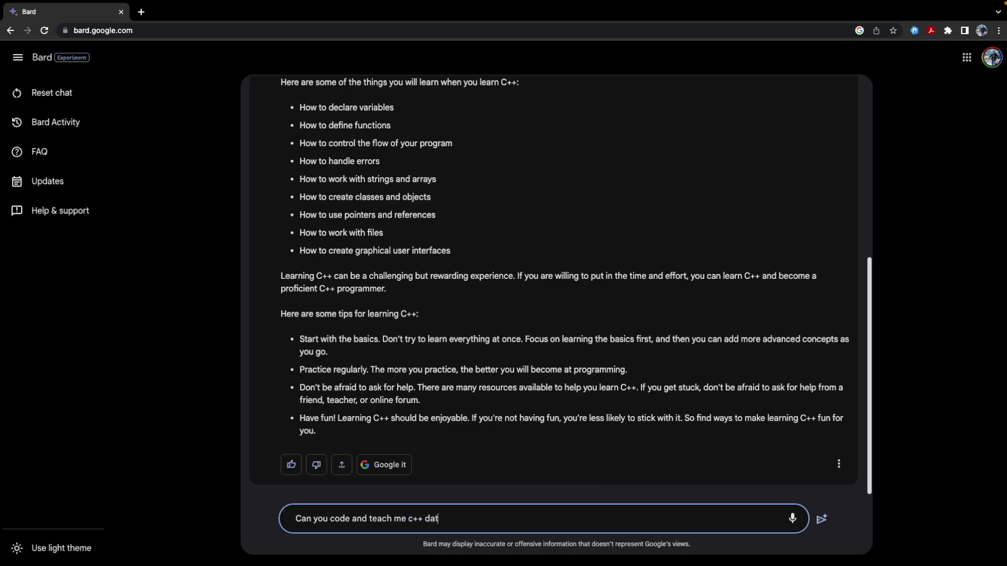
{"action": "type", "text": "a struc"}
{"action": "type", "text": "tures"}
{"action": "key", "text": "Return"}
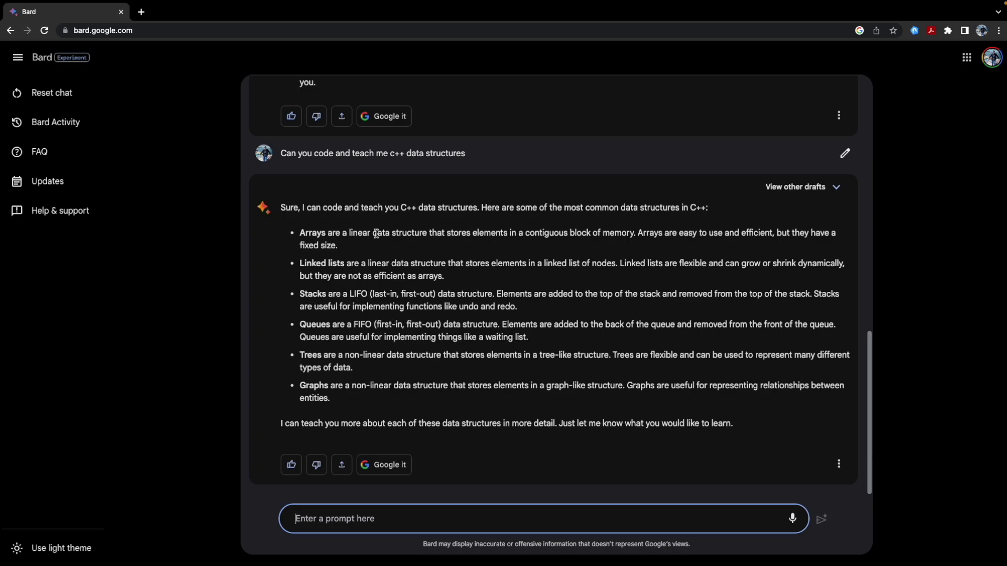
Step: Ask 'Give the python code to detect emotions out of video' and dismiss the Colab tip
{"action": "left_click", "coordinate": [349, 511]}
{"action": "type", "text": "Giu"}
{"action": "key", "text": "BackSpace"}
{"action": "key", "text": "BackSpace"}
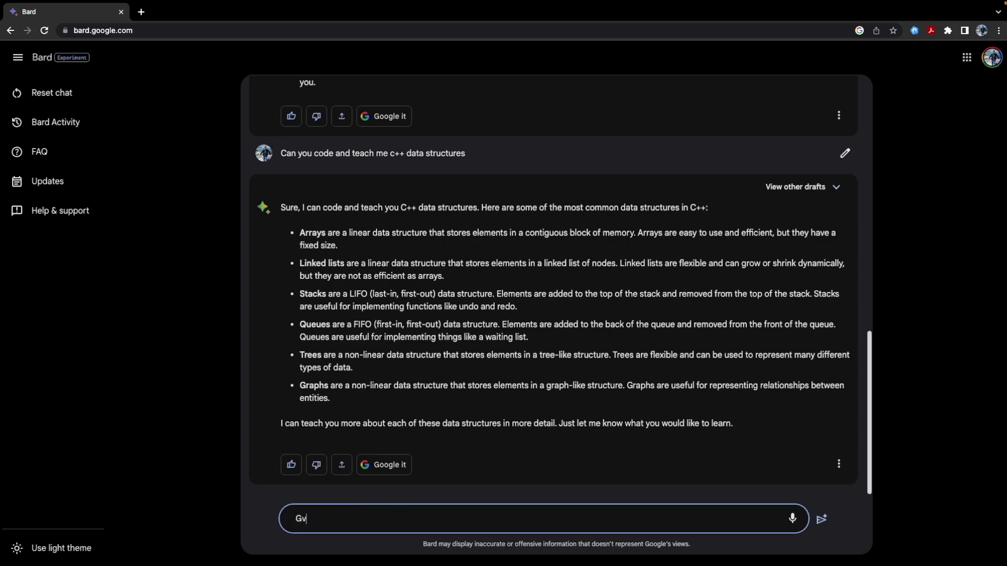
{"action": "type", "text": "ve"}
{"action": "key", "text": "BackSpace"}
{"action": "key", "text": "BackSpace"}
{"action": "type", "text": "ve the p"}
{"action": "type", "text": "ython "}
{"action": "type", "text": "ocde"}
{"action": "key", "text": "BackSpace"}
{"action": "key", "text": "BackSpace"}
{"action": "key", "text": "BackSpace"}
{"action": "type", "text": "ode"}
{"action": "type", "text": " to detect"}
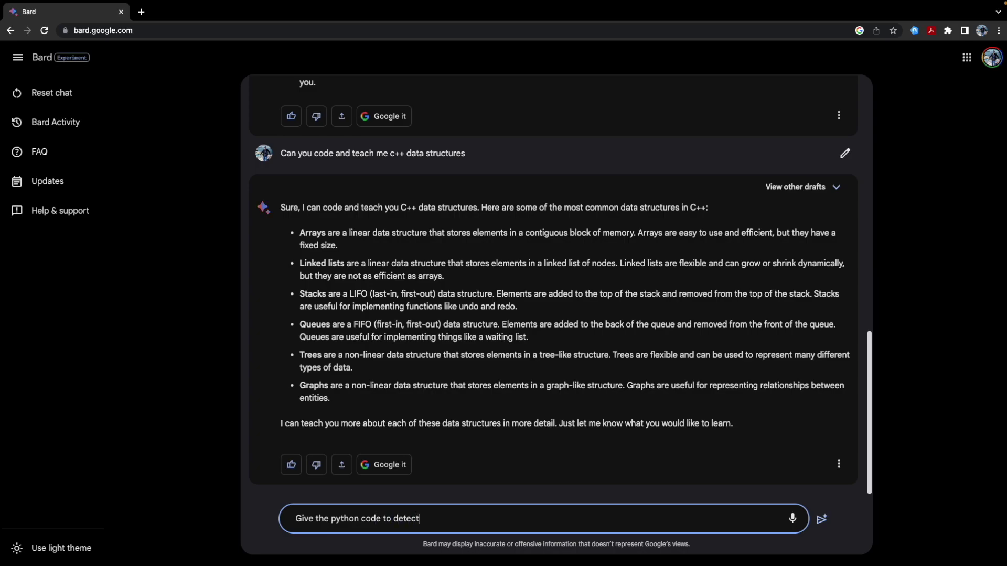
{"action": "type", "text": "emotiu"}
{"action": "type", "text": "ons o"}
{"action": "type", "text": "ut of video"}
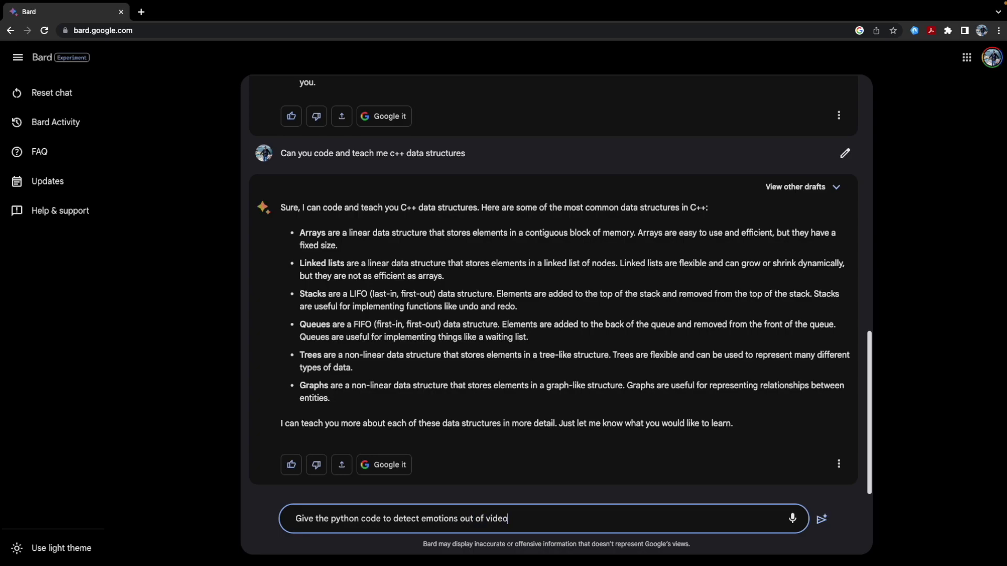
{"action": "key", "text": "Return"}
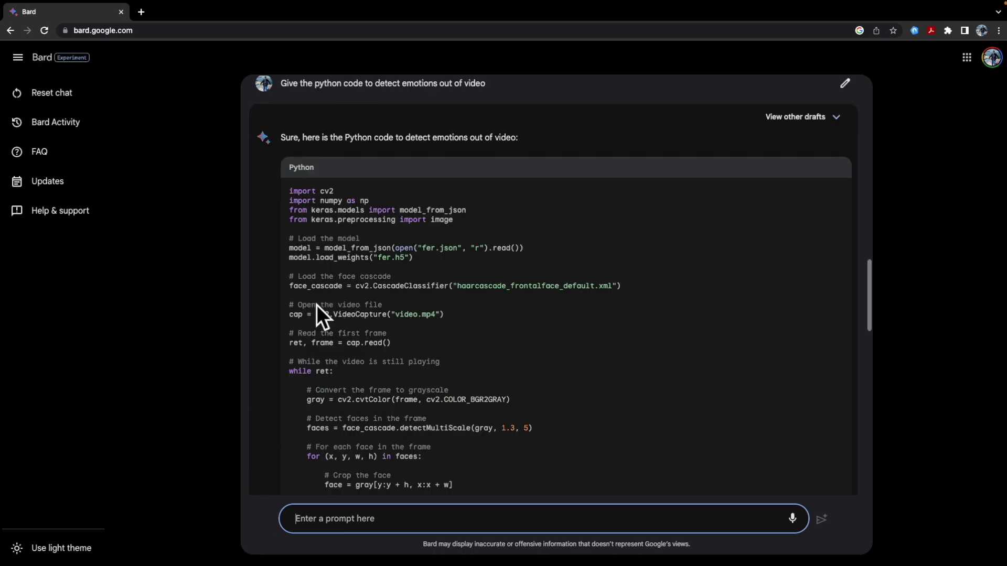
{"action": "scroll", "coordinate": [329, 213], "scroll_direction": "down", "scroll_amount": 1}
{"action": "scroll", "coordinate": [330, 213], "scroll_direction": "down", "scroll_amount": 1}
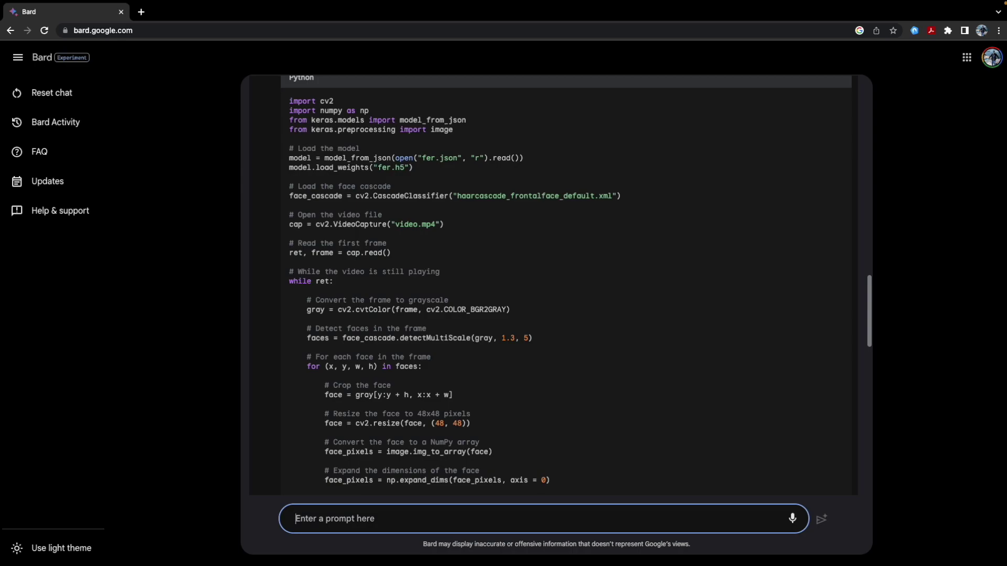
{"action": "scroll", "coordinate": [371, 216], "scroll_direction": "up", "scroll_amount": 2}
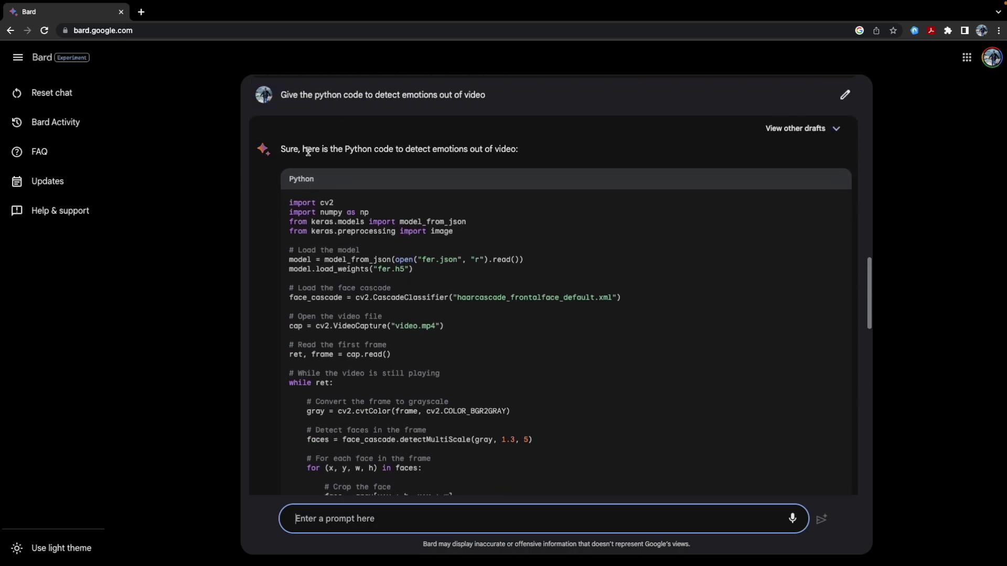
{"action": "scroll", "coordinate": [398, 295], "scroll_direction": "down", "scroll_amount": 1}
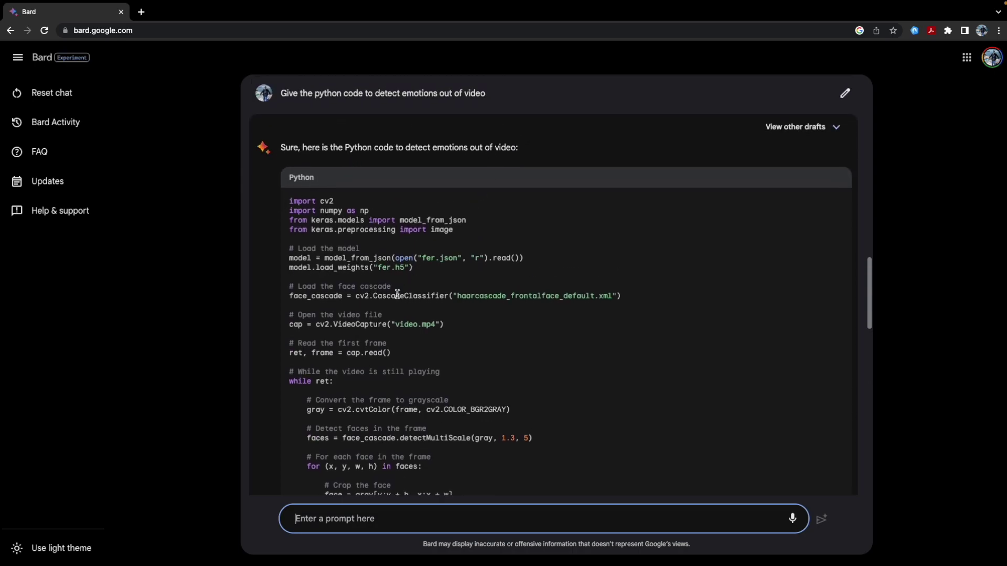
{"action": "scroll", "coordinate": [339, 213], "scroll_direction": "down", "scroll_amount": 1}
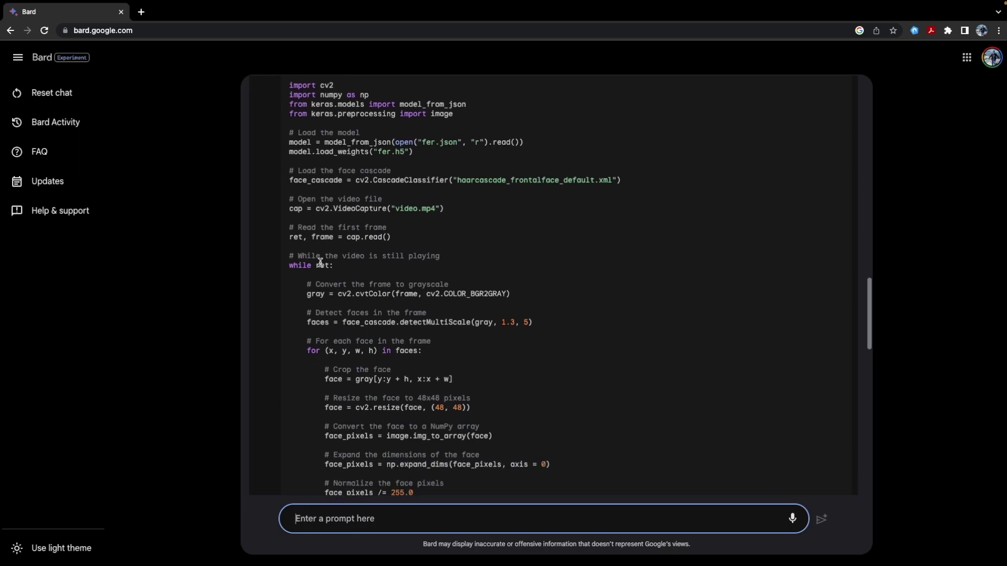
{"action": "scroll", "coordinate": [382, 312], "scroll_direction": "down", "scroll_amount": 2}
{"action": "scroll", "coordinate": [381, 312], "scroll_direction": "down", "scroll_amount": 3}
{"action": "scroll", "coordinate": [382, 313], "scroll_direction": "up", "scroll_amount": 1}
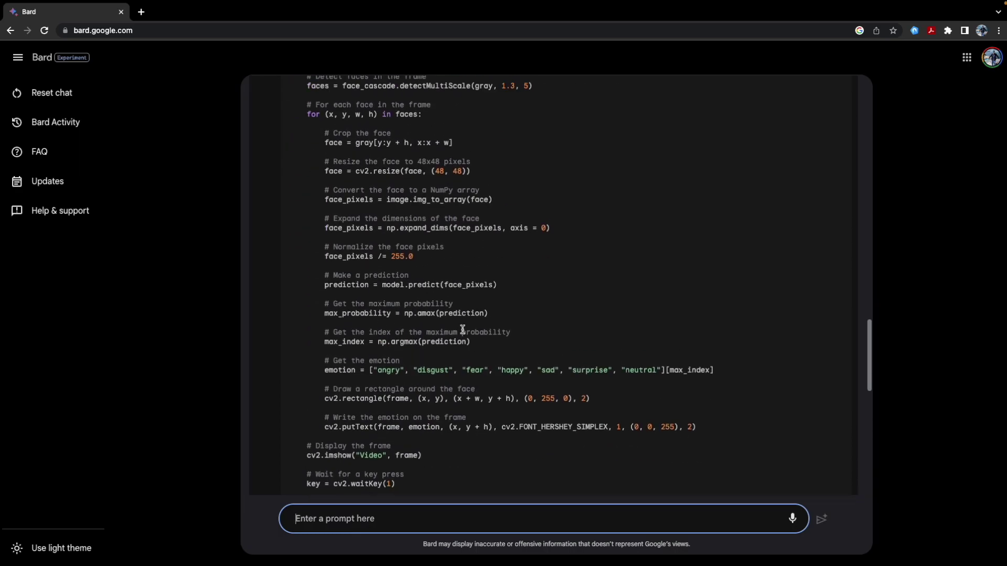
{"action": "scroll", "coordinate": [382, 312], "scroll_direction": "down", "scroll_amount": 3}
{"action": "scroll", "coordinate": [454, 331], "scroll_direction": "down", "scroll_amount": 1}
{"action": "scroll", "coordinate": [349, 315], "scroll_direction": "down", "scroll_amount": 1}
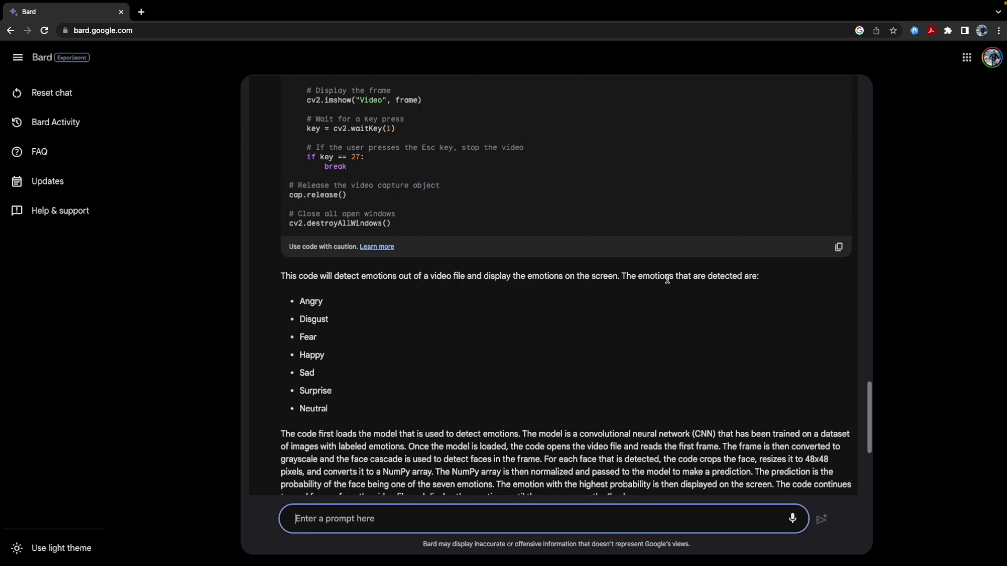
{"action": "scroll", "coordinate": [503, 291], "scroll_direction": "down", "scroll_amount": 1}
{"action": "scroll", "coordinate": [338, 298], "scroll_direction": "down", "scroll_amount": 2}
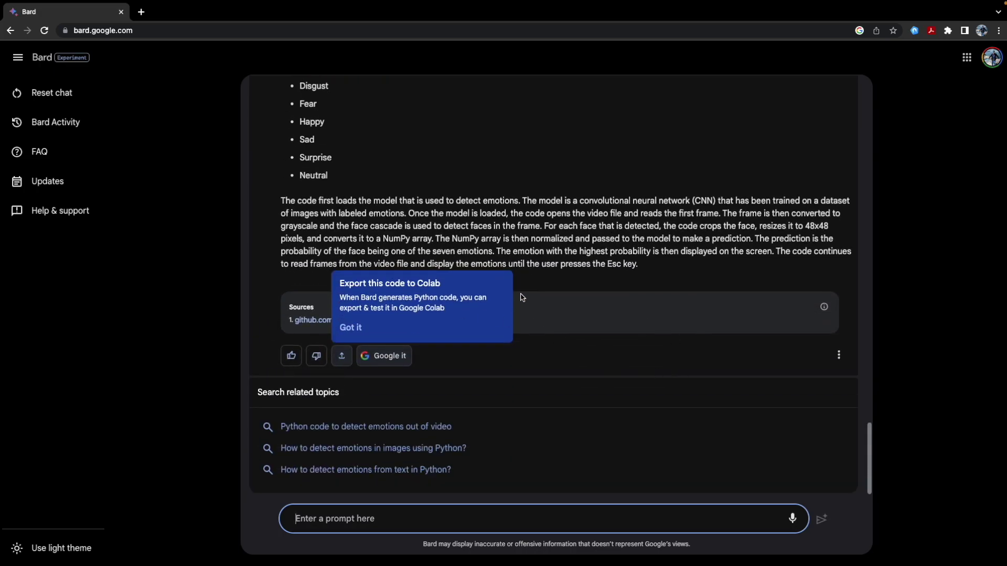
{"action": "left_click", "coordinate": [352, 327]}
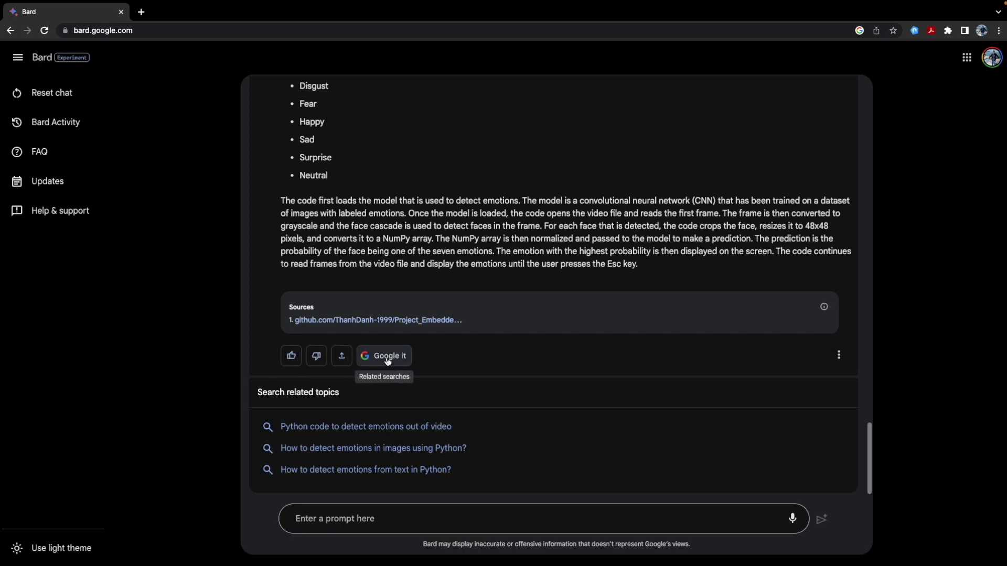
{"action": "left_click", "coordinate": [343, 362]}
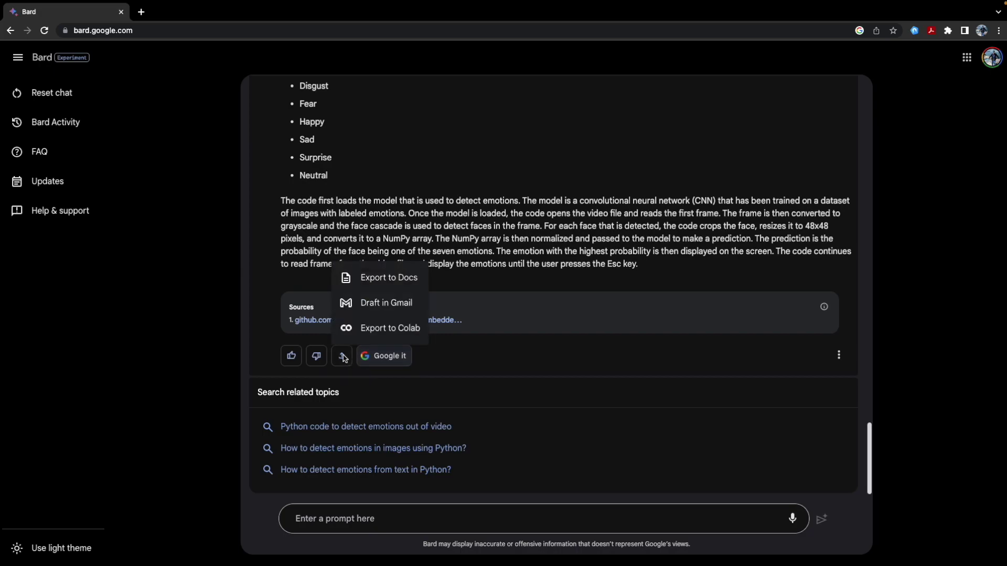
Step: Export the emotion-detection answer to Colab and open the new notebook
{"action": "left_click", "coordinate": [376, 329]}
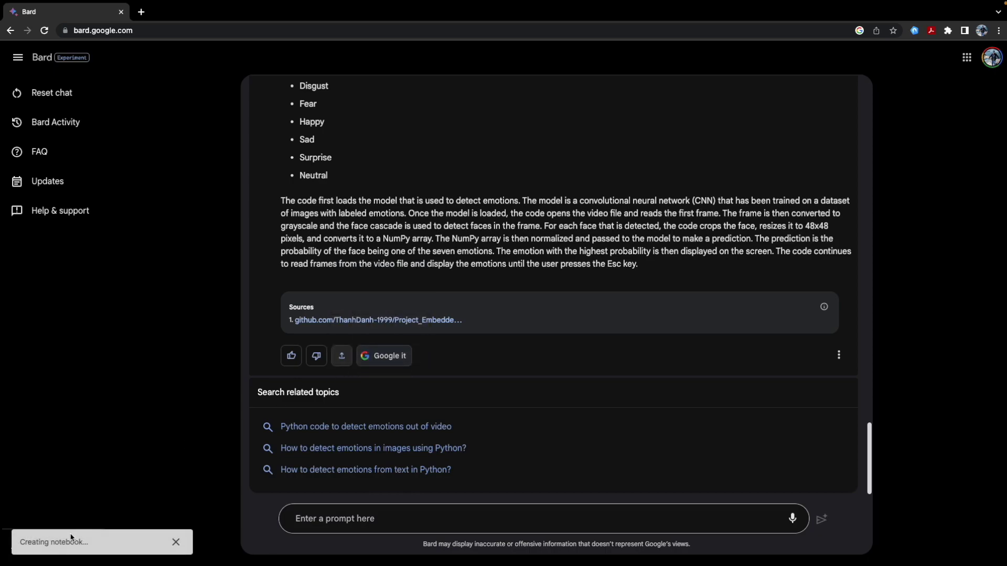
{"action": "left_click", "coordinate": [145, 542]}
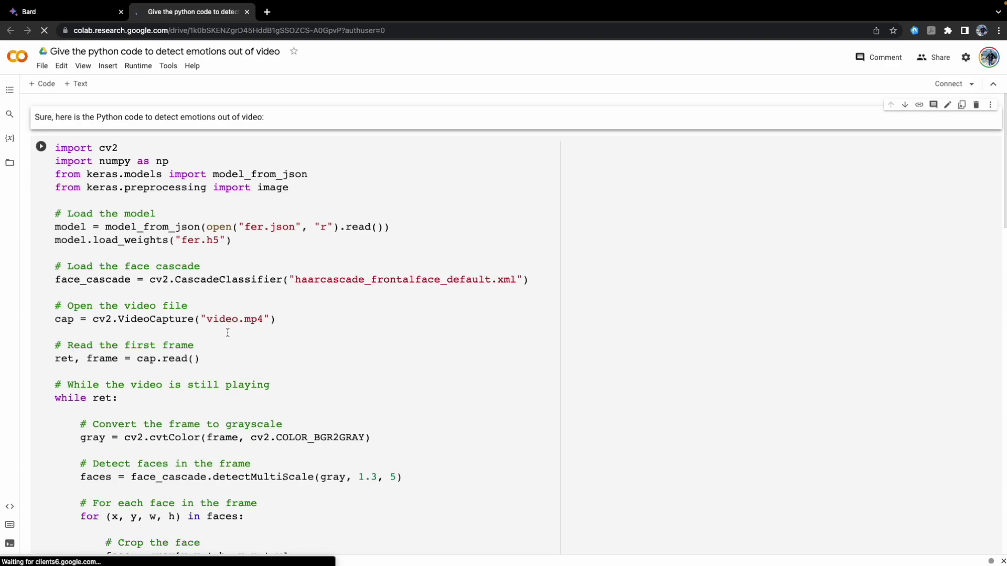
{"action": "scroll", "coordinate": [132, 432], "scroll_direction": "down", "scroll_amount": 2}
{"action": "scroll", "coordinate": [237, 331], "scroll_direction": "down", "scroll_amount": 1}
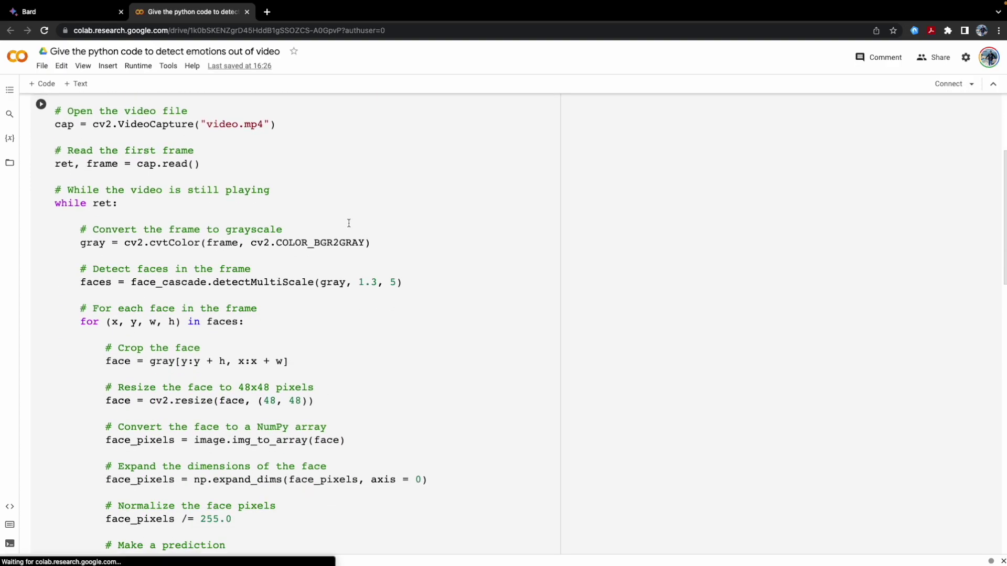
{"action": "scroll", "coordinate": [346, 226], "scroll_direction": "down", "scroll_amount": 1}
{"action": "scroll", "coordinate": [268, 445], "scroll_direction": "down", "scroll_amount": 5}
{"action": "scroll", "coordinate": [267, 444], "scroll_direction": "down", "scroll_amount": 3}
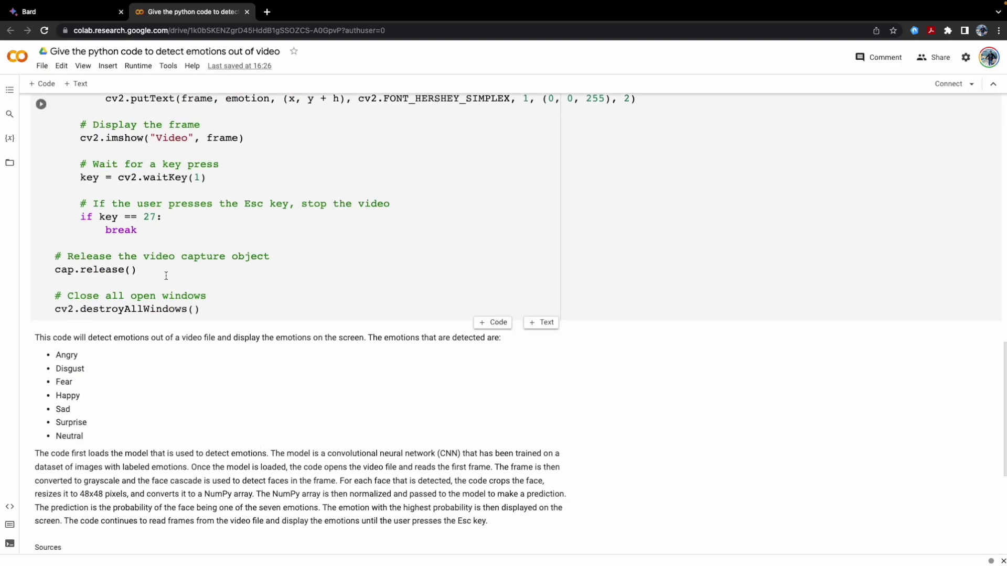
{"action": "scroll", "coordinate": [221, 453], "scroll_direction": "down", "scroll_amount": 2}
{"action": "scroll", "coordinate": [200, 418], "scroll_direction": "up", "scroll_amount": 3}
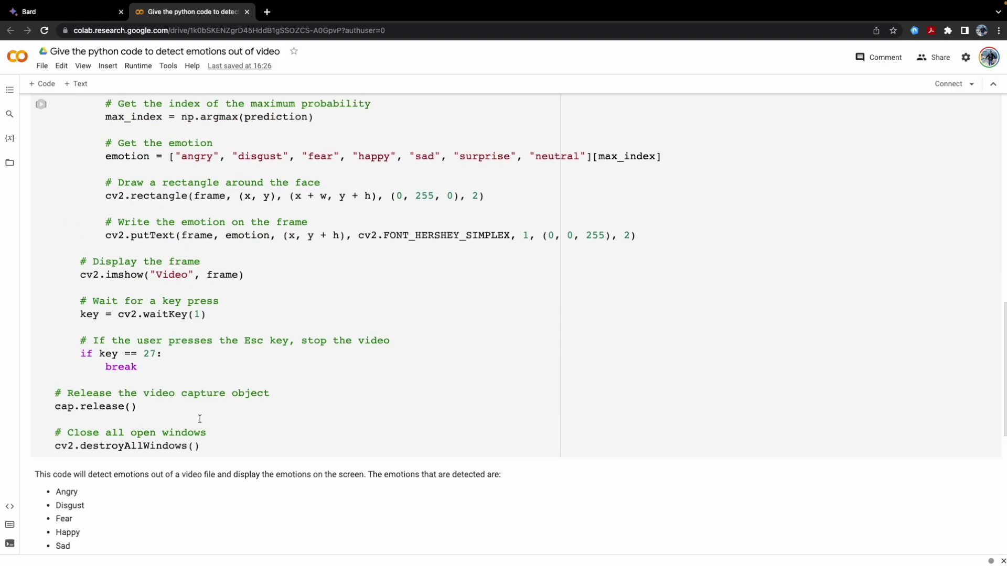
{"action": "scroll", "coordinate": [118, 315], "scroll_direction": "up", "scroll_amount": 6}
{"action": "scroll", "coordinate": [1, 199], "scroll_direction": "up", "scroll_amount": 1}
Step: Return to the Bard chat tab, toggle full screen, and open a new browser tab
{"action": "left_click", "coordinate": [63, 12]}
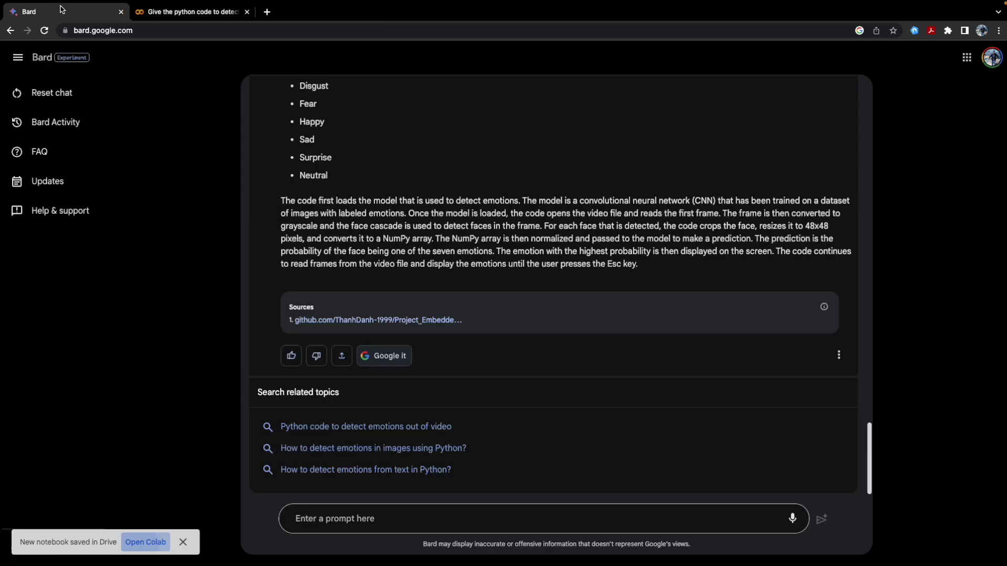
{"action": "scroll", "coordinate": [311, 421], "scroll_direction": "up", "scroll_amount": 3}
{"action": "scroll", "coordinate": [311, 422], "scroll_direction": "up", "scroll_amount": 3}
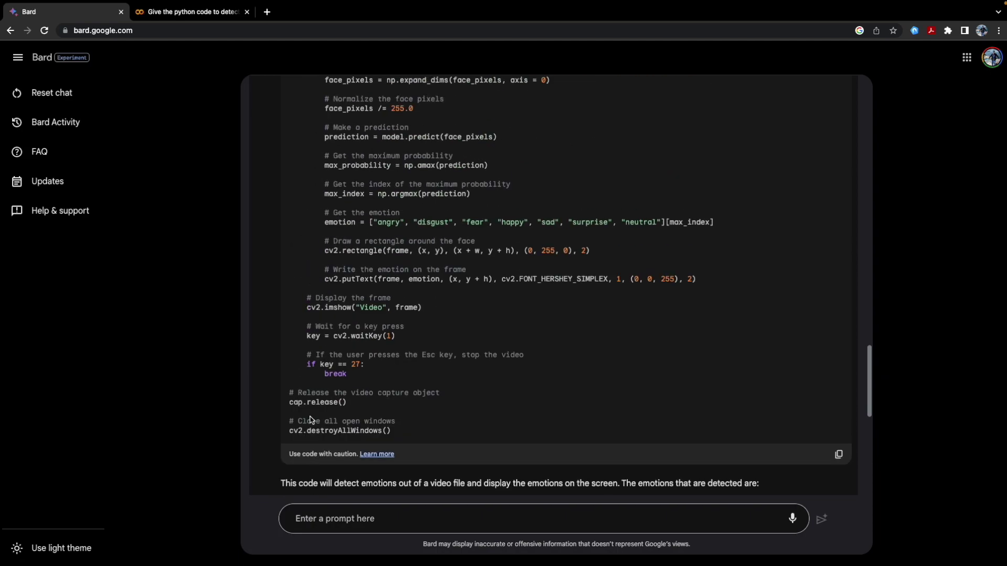
{"action": "scroll", "coordinate": [311, 416], "scroll_direction": "down", "scroll_amount": 5}
{"action": "scroll", "coordinate": [303, 417], "scroll_direction": "down", "scroll_amount": 1}
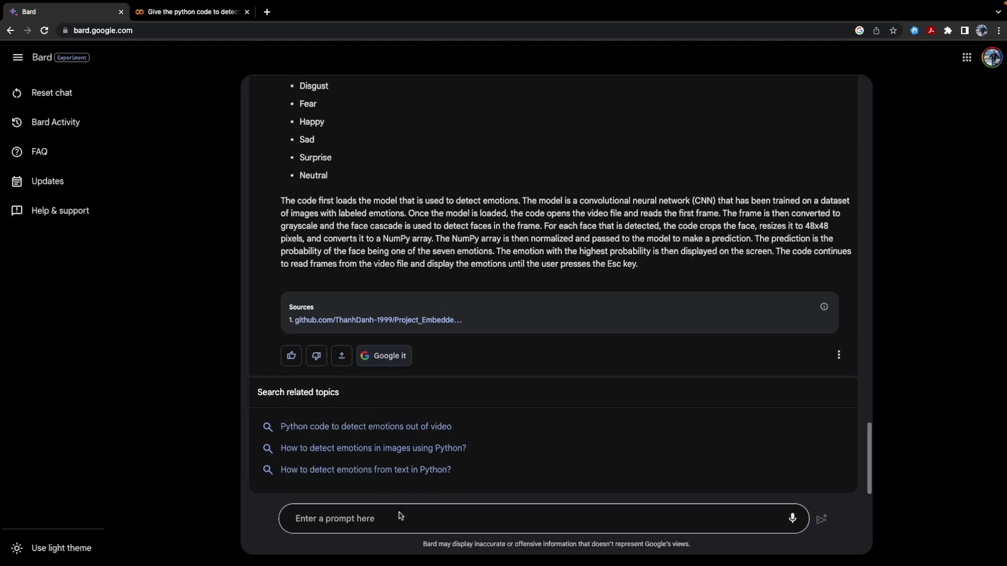
{"action": "left_click", "coordinate": [385, 525]}
{"action": "key", "text": "ctrl+super+f"}
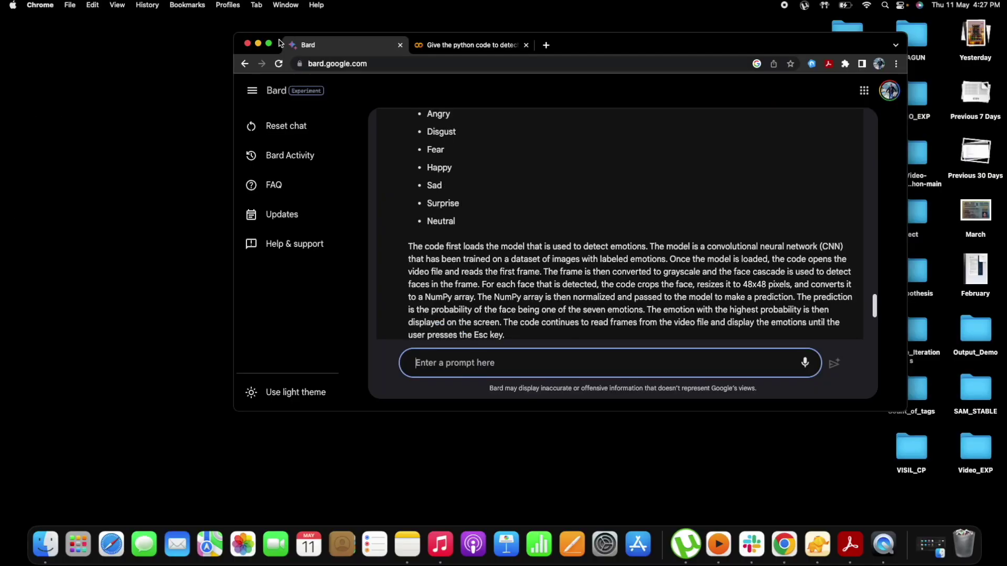
{"action": "left_click", "coordinate": [268, 45]}
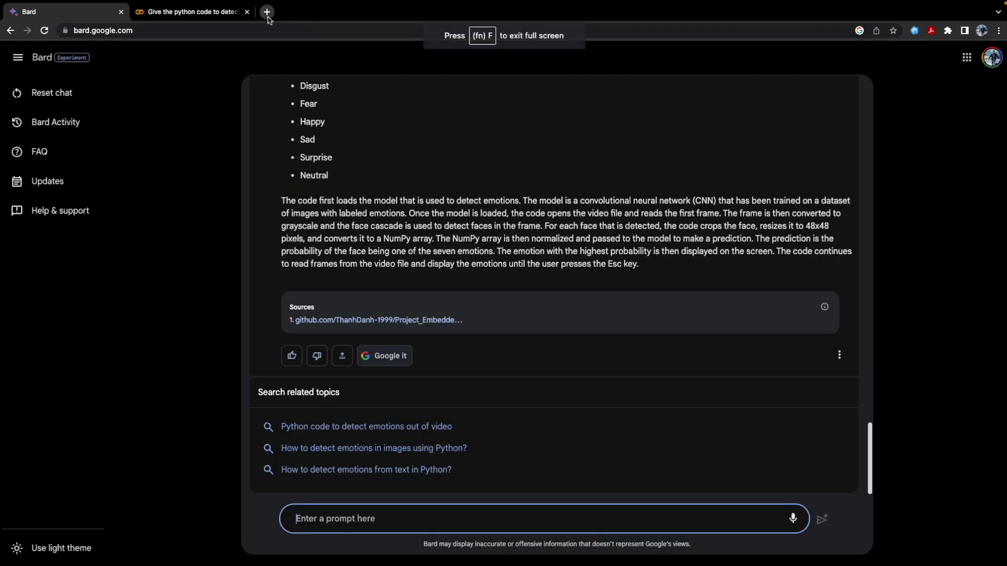
{"action": "left_click", "coordinate": [266, 11]}
Step: Search Google for 'some badly written python code' and open the Quora result
{"action": "left_click", "coordinate": [436, 225]}
{"action": "type", "text": "so"}
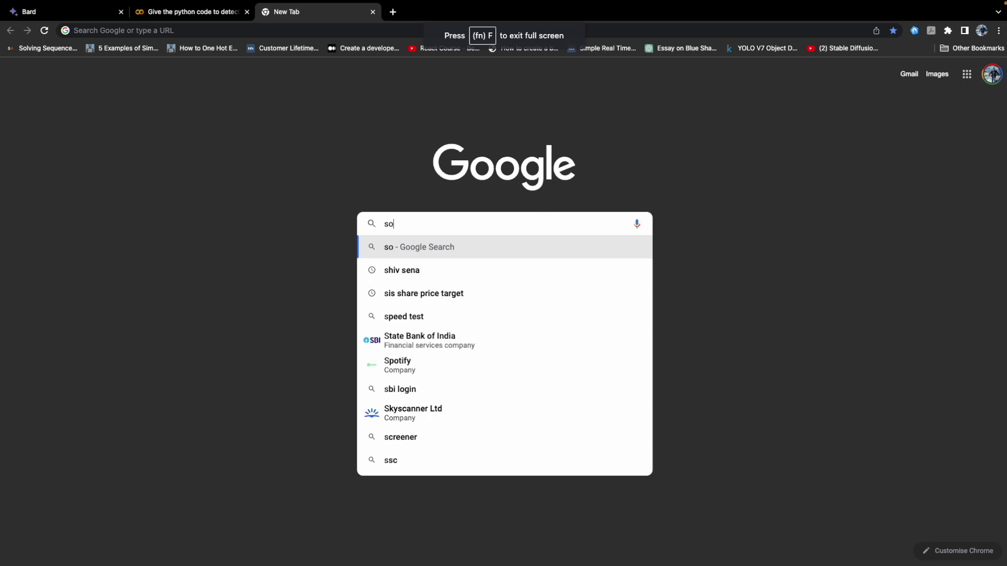
{"action": "type", "text": "me badly"}
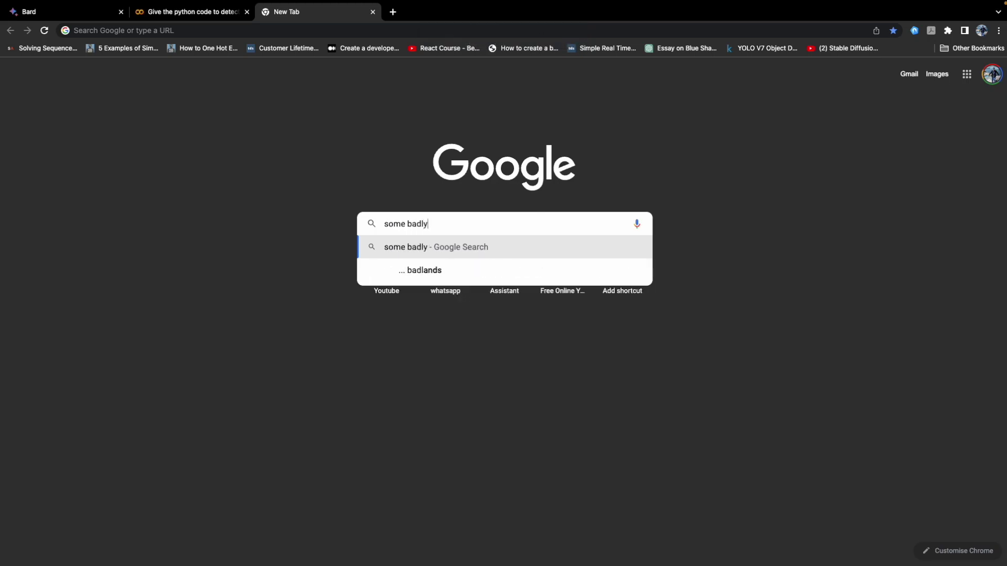
{"action": "type", "text": " wiitt"}
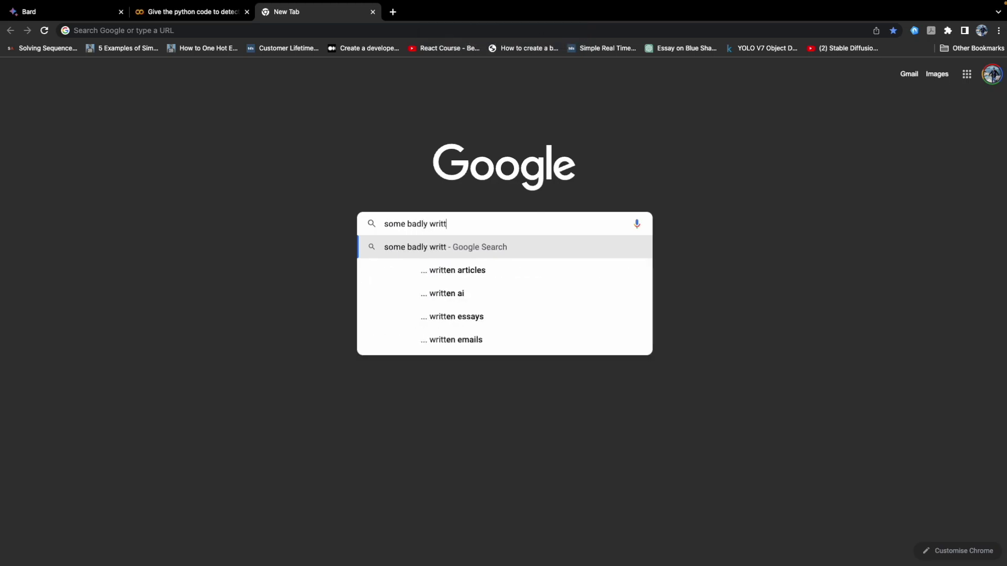
{"action": "type", "text": "en python"}
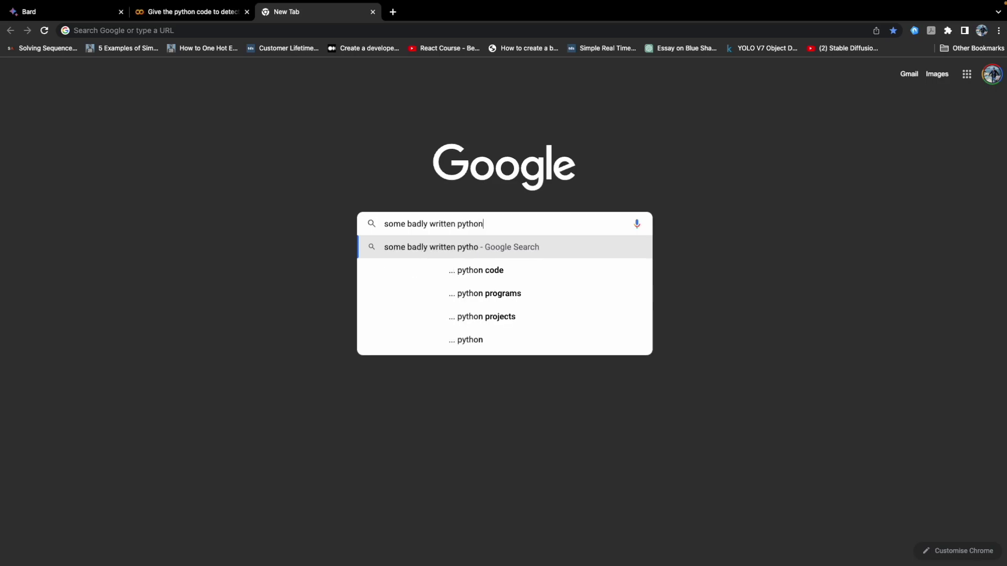
{"action": "type", "text": " oced"}
{"action": "key", "text": "BackSpace"}
{"action": "key", "text": "BackSpace"}
{"action": "key", "text": "BackSpace"}
{"action": "type", "text": "cod"}
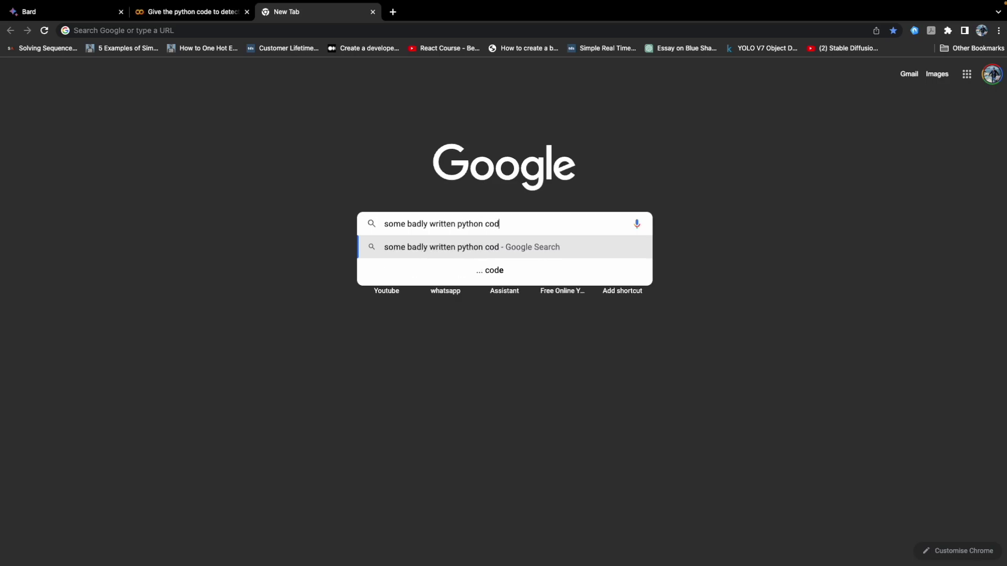
{"action": "type", "text": "e"}
{"action": "key", "text": "Return"}
{"action": "scroll", "coordinate": [225, 99], "scroll_direction": "down", "scroll_amount": 1}
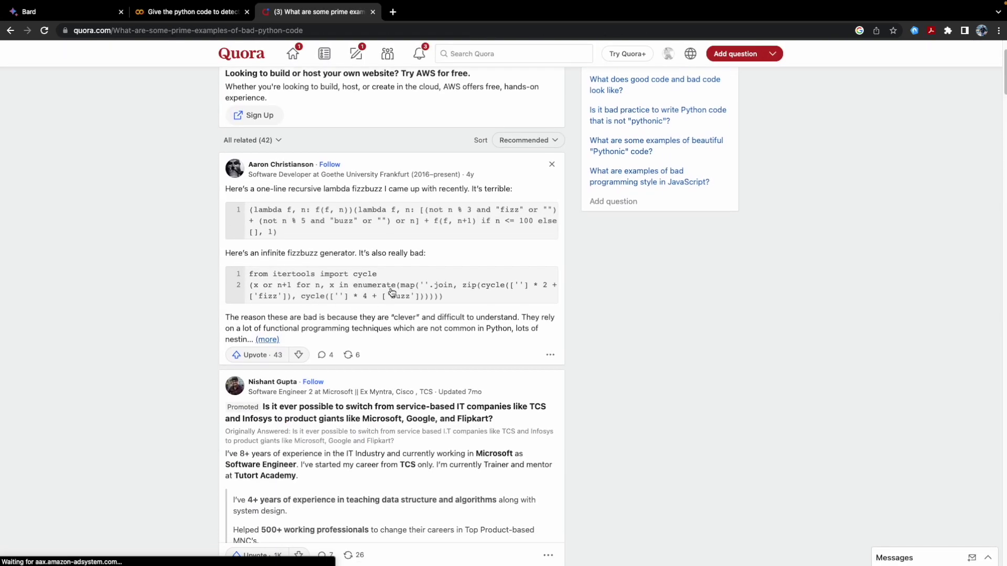
{"action": "scroll", "coordinate": [358, 306], "scroll_direction": "down", "scroll_amount": 3}
{"action": "scroll", "coordinate": [355, 326], "scroll_direction": "down", "scroll_amount": 5}
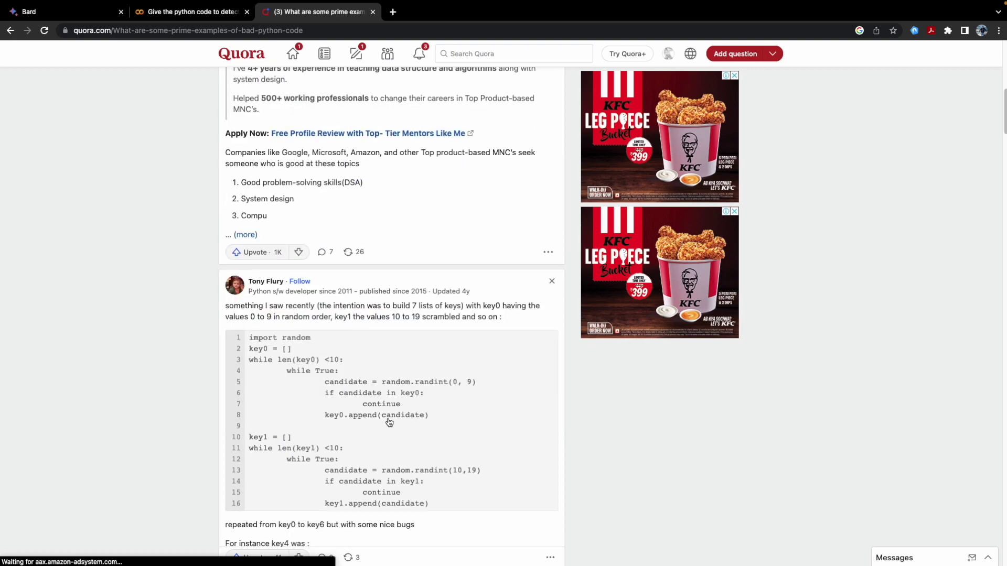
Step: Copy the sixteen-line random key-list code from the Quora answer and return to Bard
{"action": "mouse_move", "coordinate": [251, 338]}
{"action": "left_mouse_down"}
{"action": "mouse_move", "coordinate": [294, 418]}
{"action": "mouse_move", "coordinate": [449, 504]}
{"action": "left_mouse_up"}
{"action": "key", "text": "ctrl+c"}
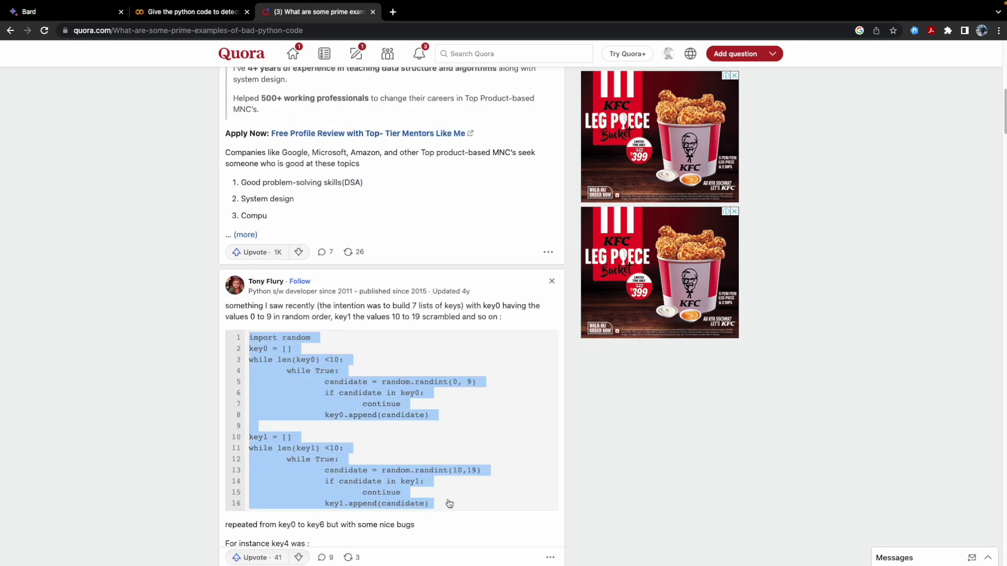
{"action": "left_click", "coordinate": [448, 503]}
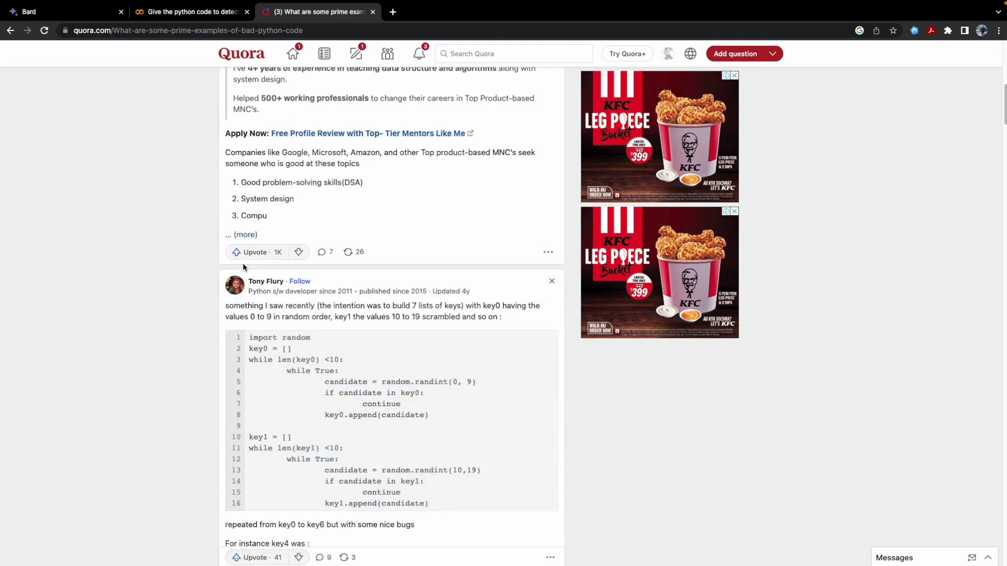
{"action": "left_click", "coordinate": [75, 13]}
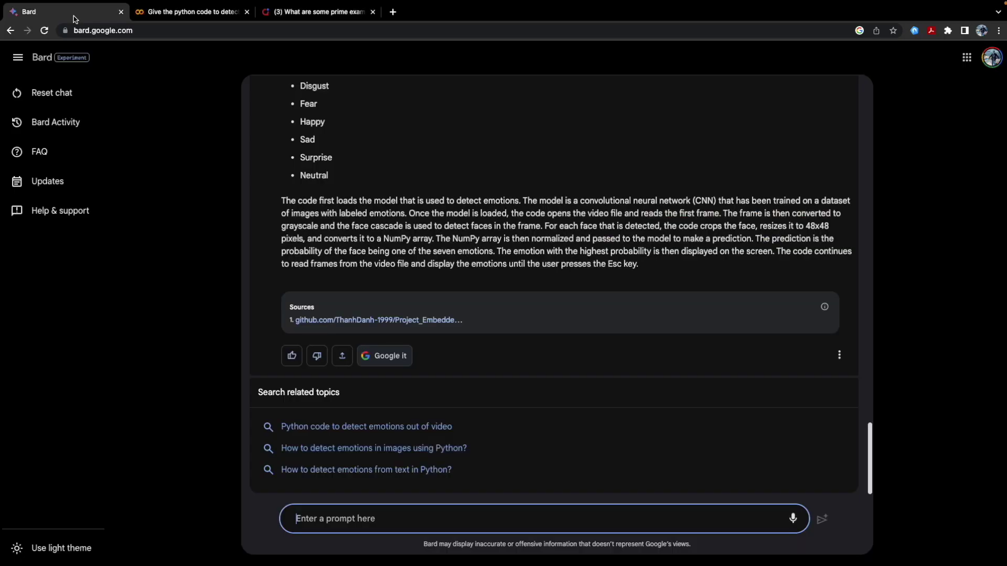
Step: Paste the copied random key-list Python code into Bard and send it
{"action": "left_click", "coordinate": [348, 520]}
{"action": "key", "text": "ctrl+v"}
{"action": "key", "text": "Return"}
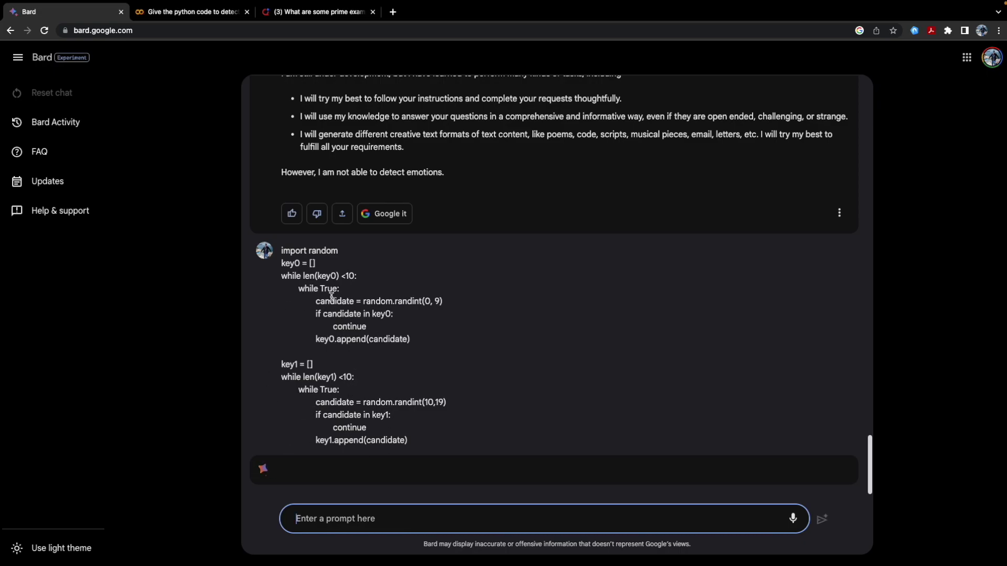
{"action": "scroll", "coordinate": [299, 221], "scroll_direction": "down", "scroll_amount": 2}
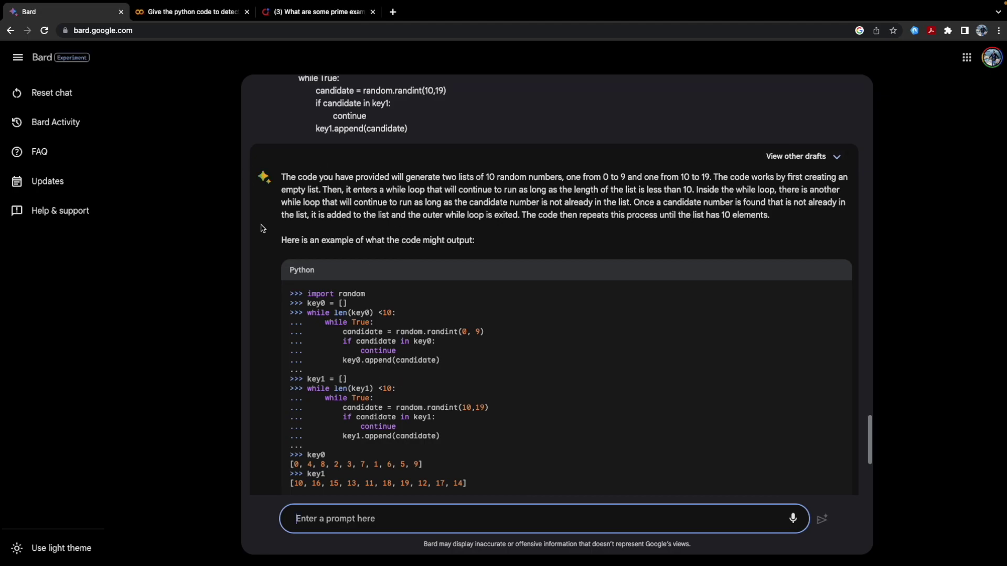
{"action": "scroll", "coordinate": [406, 293], "scroll_direction": "down", "scroll_amount": 1}
{"action": "scroll", "coordinate": [406, 308], "scroll_direction": "down", "scroll_amount": 1}
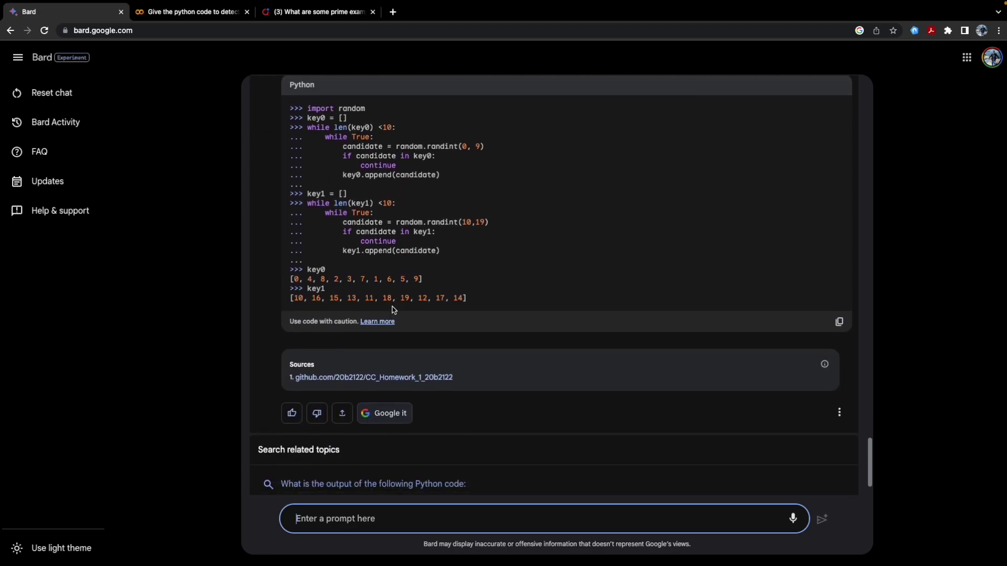
{"action": "scroll", "coordinate": [393, 310], "scroll_direction": "up", "scroll_amount": 2}
{"action": "scroll", "coordinate": [399, 345], "scroll_direction": "down", "scroll_amount": 2}
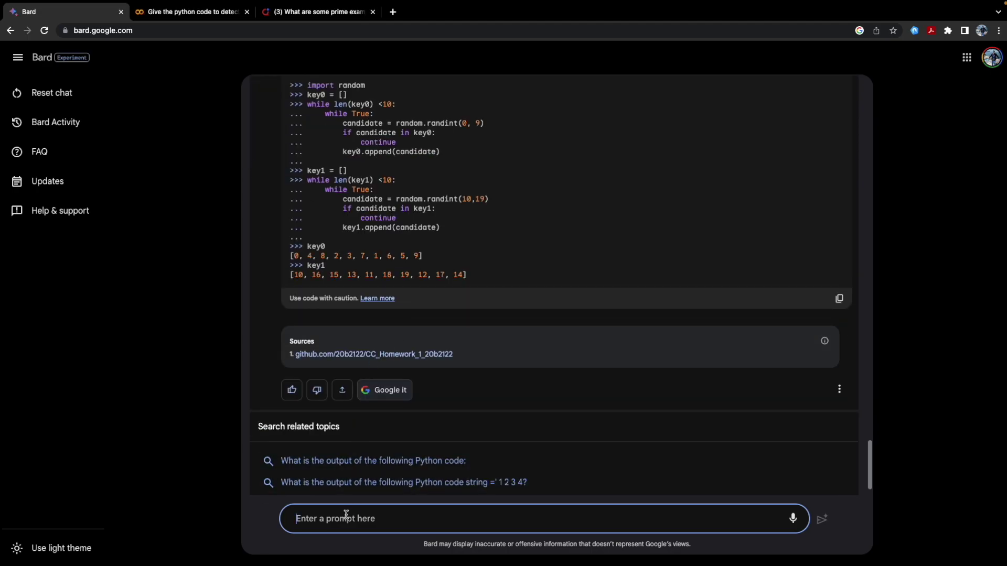
{"action": "type", "text": "A"}
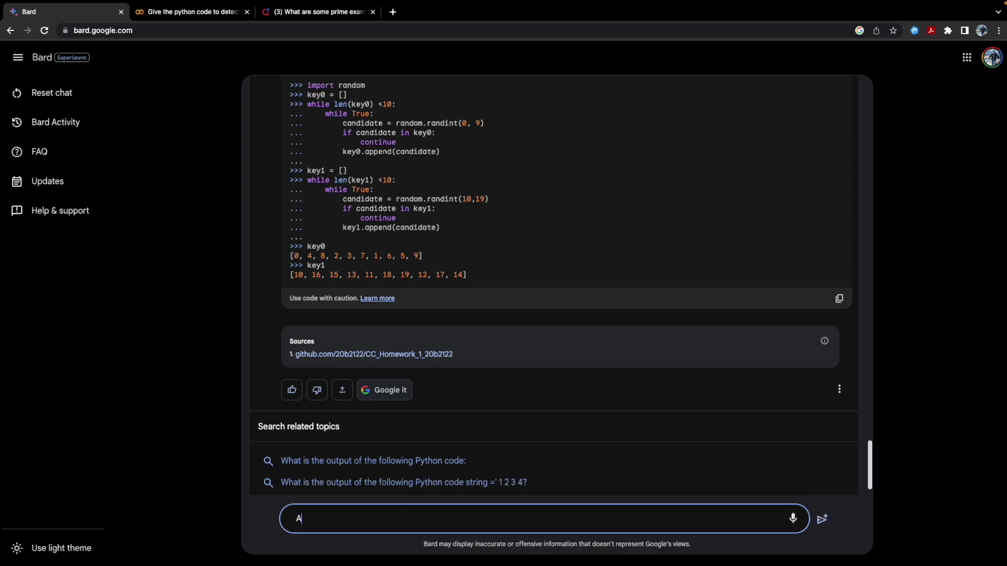
Step: Send Bard the prompt 'Please optimize the above code for me'
{"action": "key", "text": "BackSpace"}
{"action": "key", "text": "BackSpace"}
{"action": "key", "text": "BackSpace"}
{"action": "type", "text": "Pl"}
{"action": "type", "text": "zer"}
{"action": "key", "text": "BackSpace"}
{"action": "key", "text": "BackSpace"}
{"action": "type", "text": "the above code for me"}
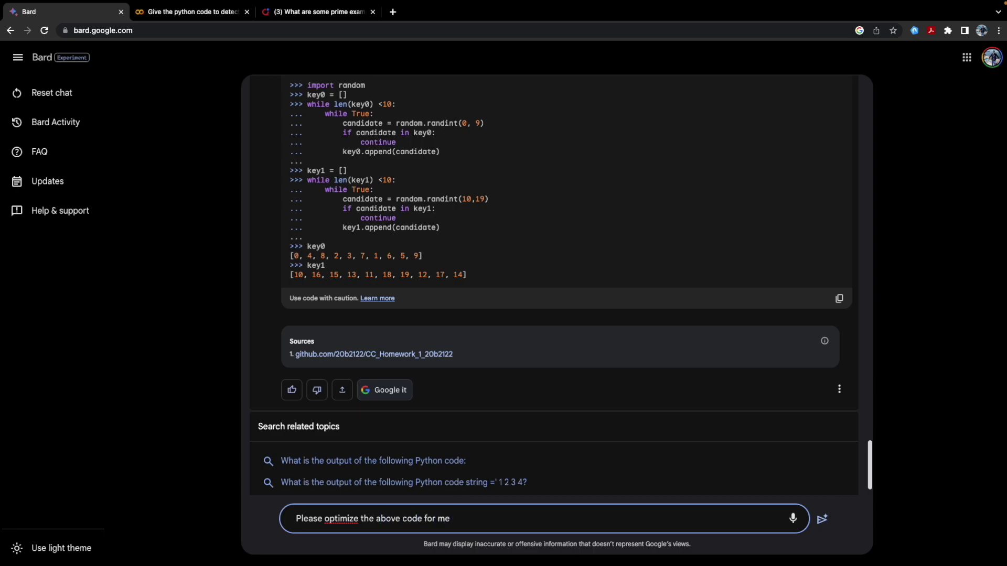
{"action": "key", "text": "Return"}
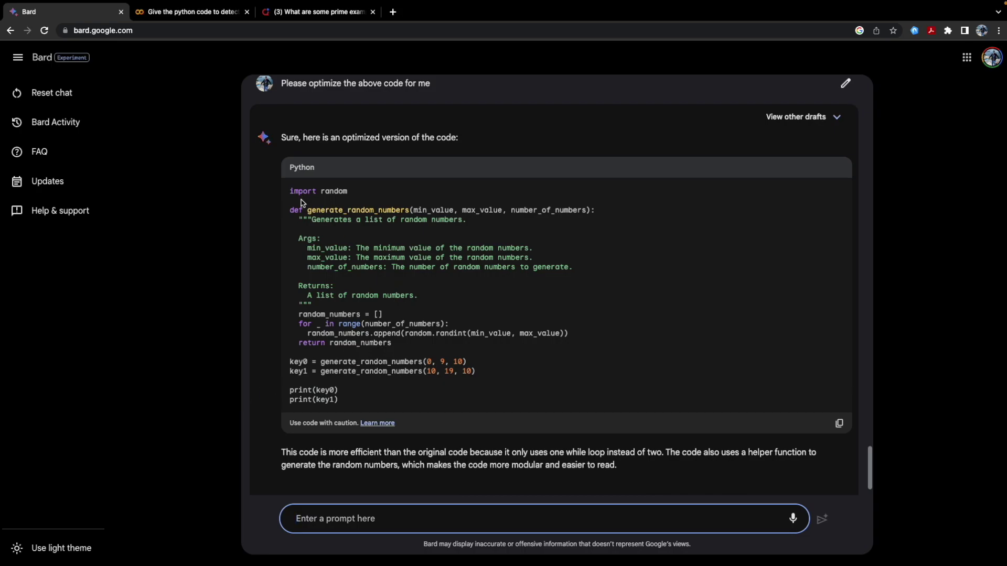
{"action": "scroll", "coordinate": [352, 340], "scroll_direction": "up", "scroll_amount": 5}
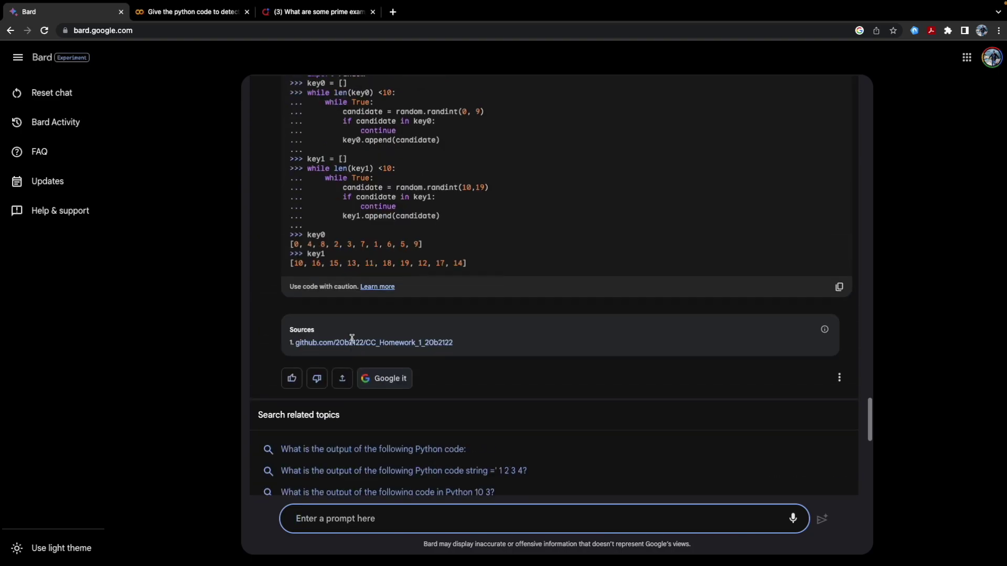
{"action": "scroll", "coordinate": [352, 339], "scroll_direction": "up", "scroll_amount": 3}
{"action": "scroll", "coordinate": [351, 339], "scroll_direction": "down", "scroll_amount": 1}
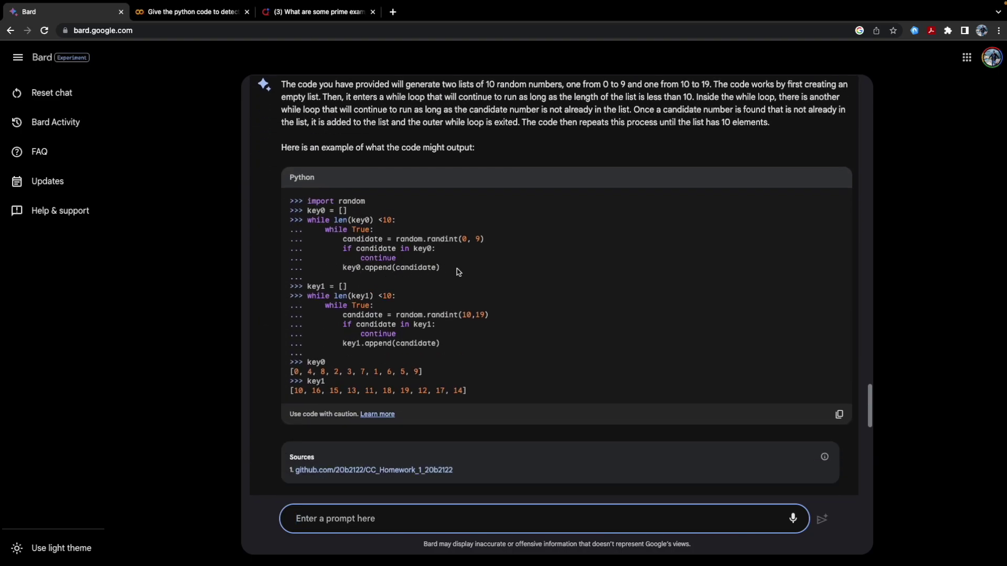
{"action": "left_click_drag", "start_coordinate": [456, 272], "coordinate": [326, 231]}
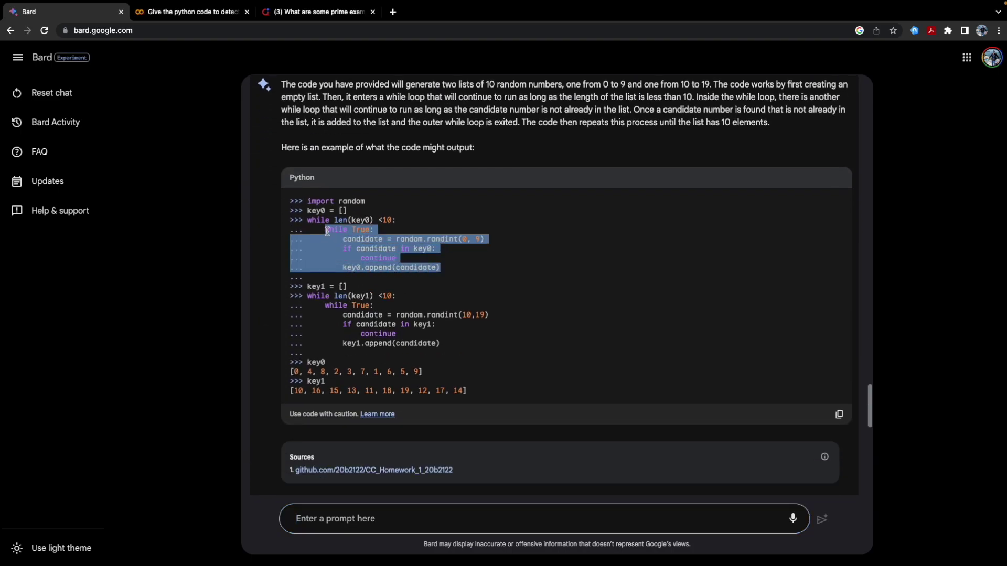
{"action": "scroll", "coordinate": [366, 326], "scroll_direction": "down", "scroll_amount": 3}
{"action": "scroll", "coordinate": [334, 200], "scroll_direction": "down", "scroll_amount": 3}
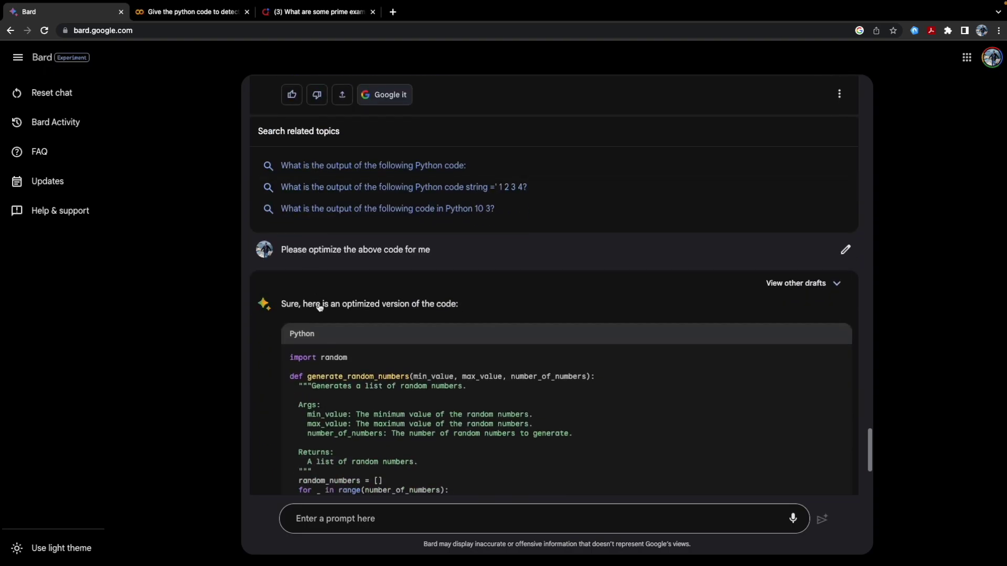
{"action": "scroll", "coordinate": [318, 306], "scroll_direction": "down", "scroll_amount": 3}
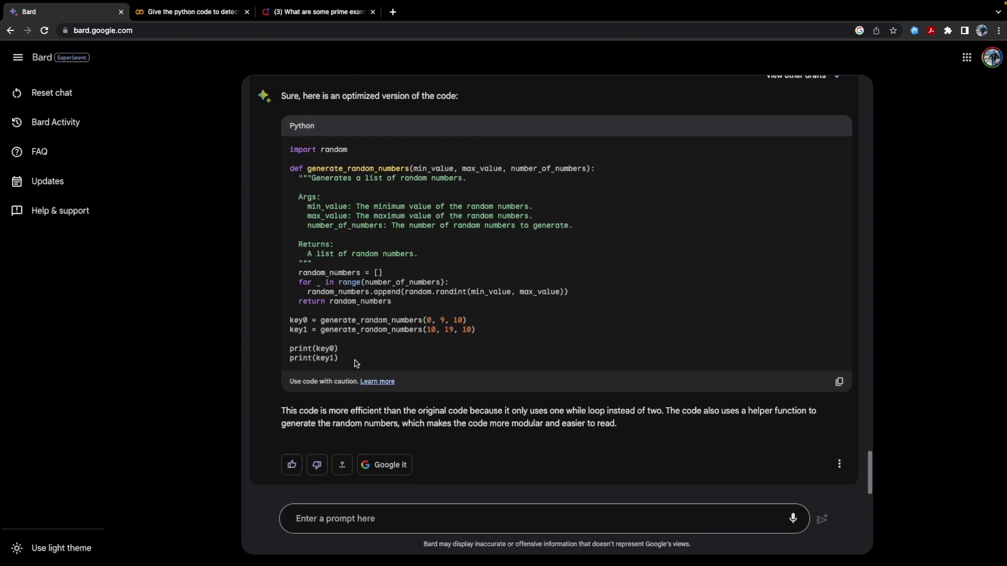
{"action": "left_click_drag", "start_coordinate": [355, 363], "coordinate": [288, 153]}
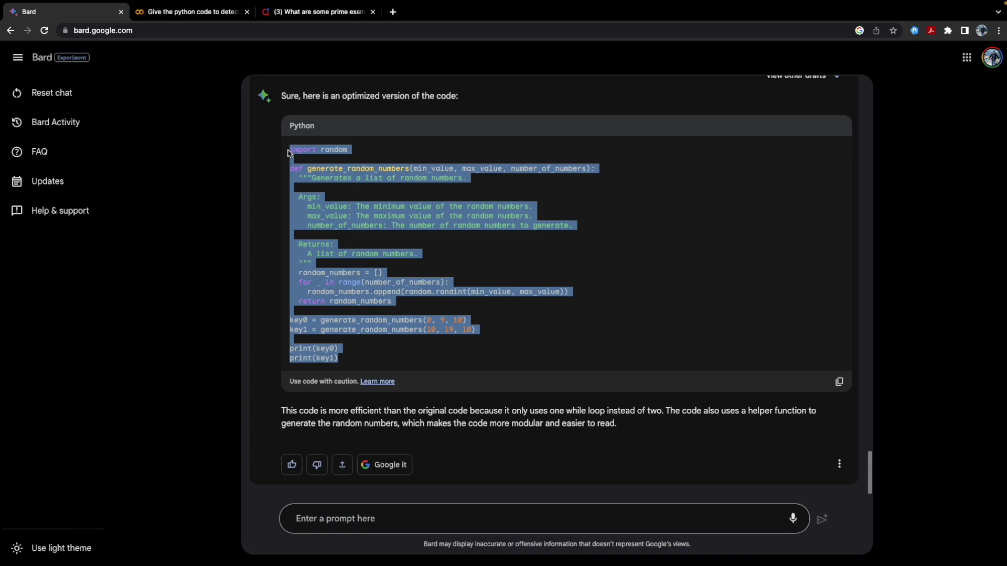